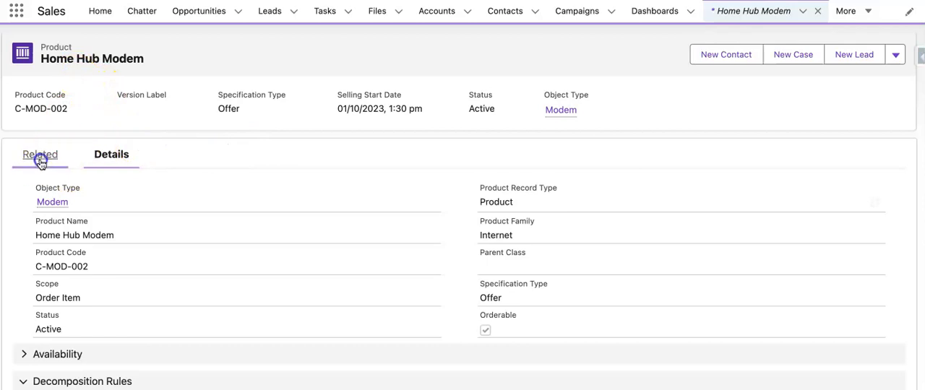
- Open the Home Hub Modem's decomposition relationship to Home Hub 2000 CFS and open its static mapping rule for editing
scroll(205, 264, "down", 3)
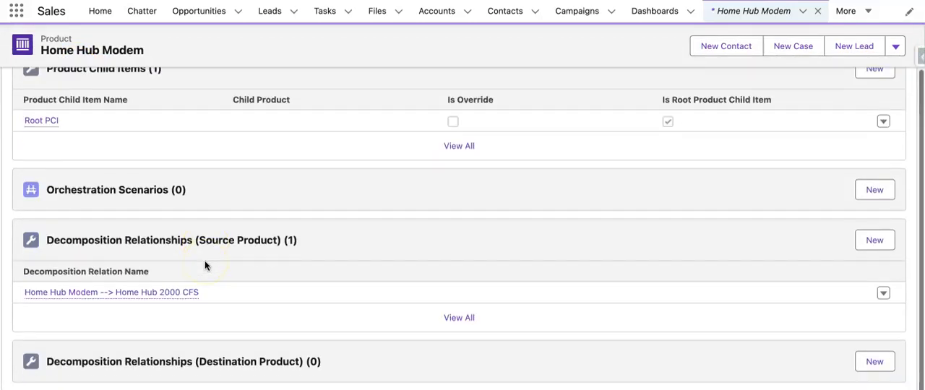
left_click(161, 292)
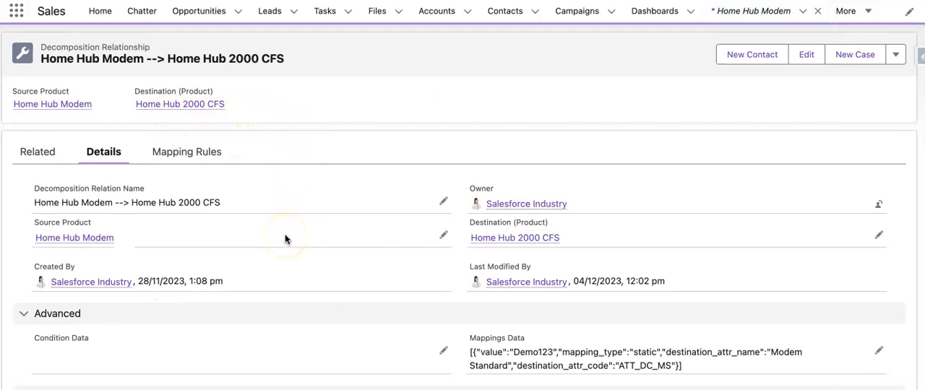
scroll(284, 239, "down", 5)
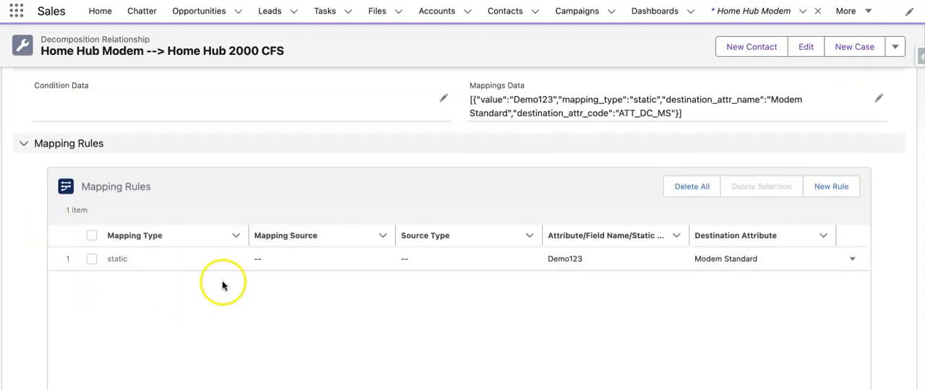
left_click(851, 259)
left_click(801, 218)
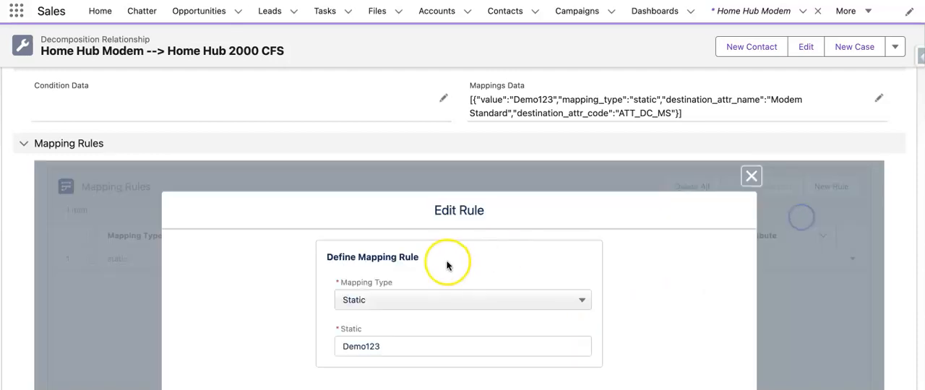
- Set the rule's mapping type to ad-verbatim, with Attribute as the source type and Source Product as the mapping source
left_click(450, 302)
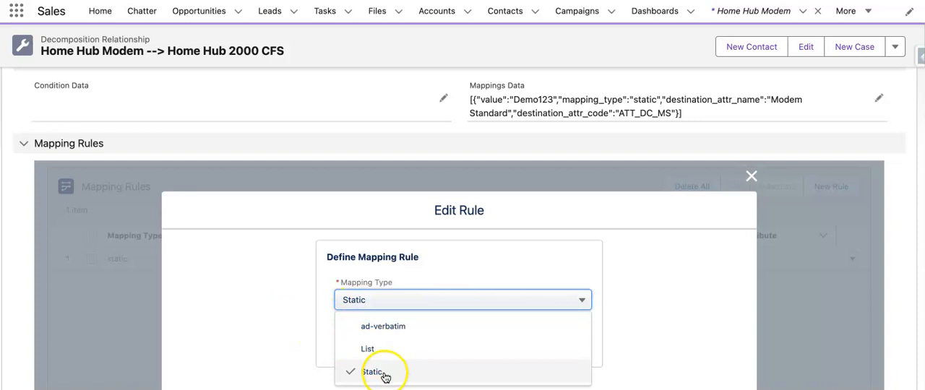
left_click(402, 326)
scroll(402, 330, "down", 1)
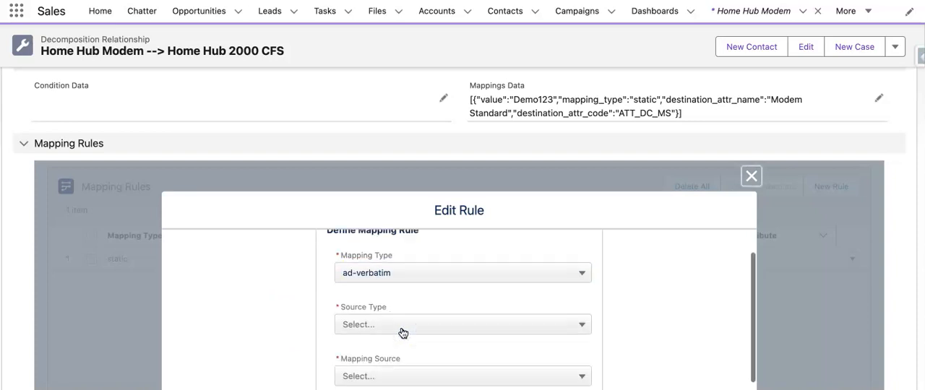
left_click(410, 312)
left_click(411, 341)
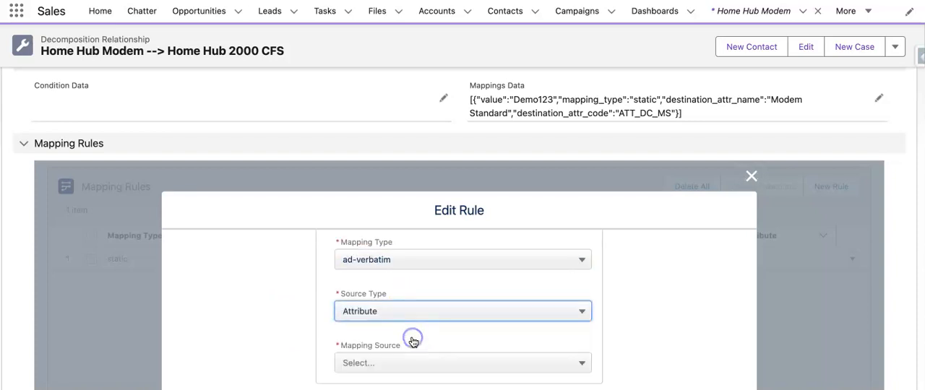
scroll(413, 342, "down", 1)
scroll(413, 341, "down", 1)
left_click(422, 271)
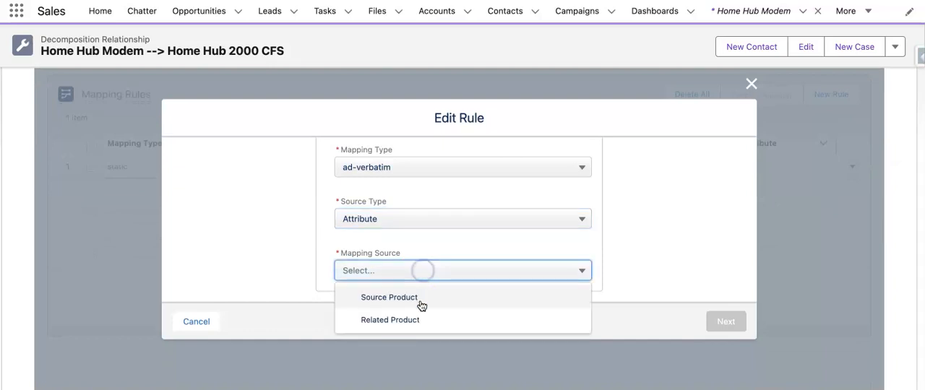
left_click(422, 303)
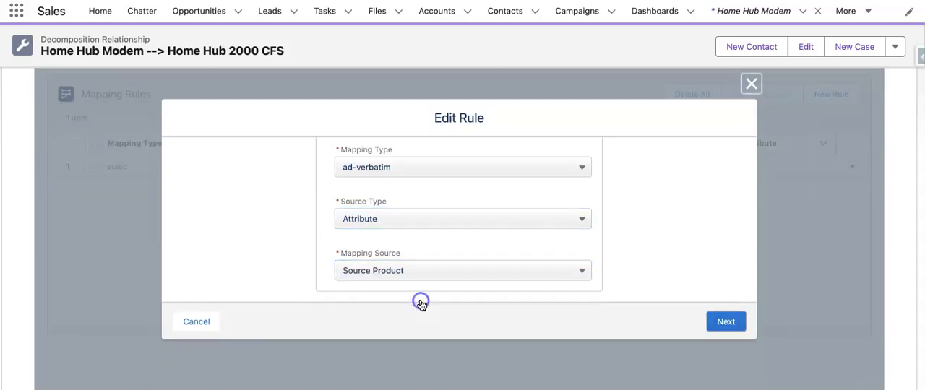
- Change the source type to Field, keep Source Product as the mapping source, and browse the OrderItem fields offered for mapping
left_click(533, 220)
left_click(503, 268)
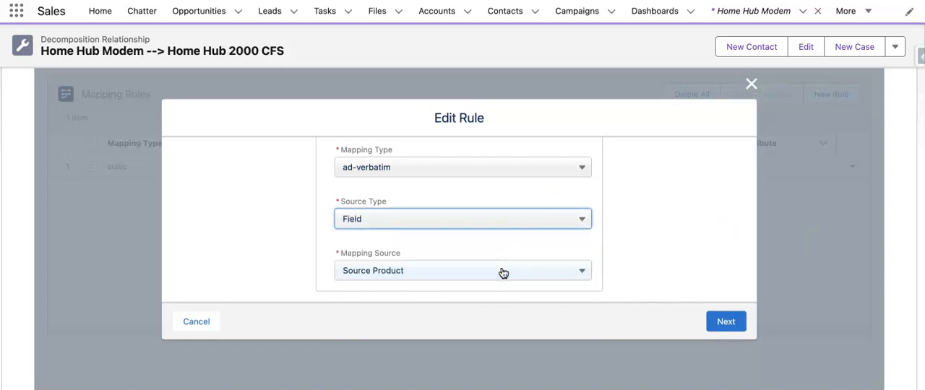
left_click(503, 272)
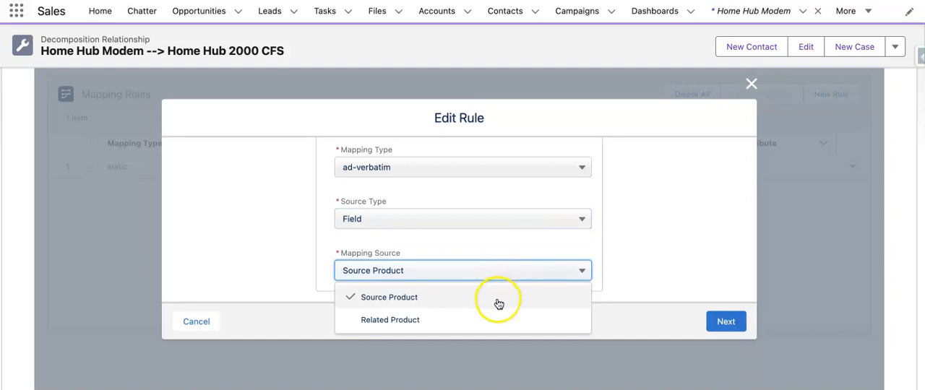
left_click(499, 301)
left_click(717, 317)
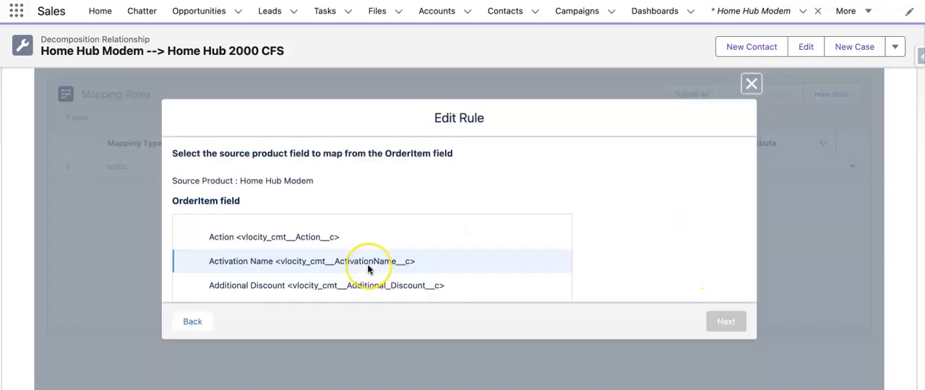
scroll(369, 270, "down", 5)
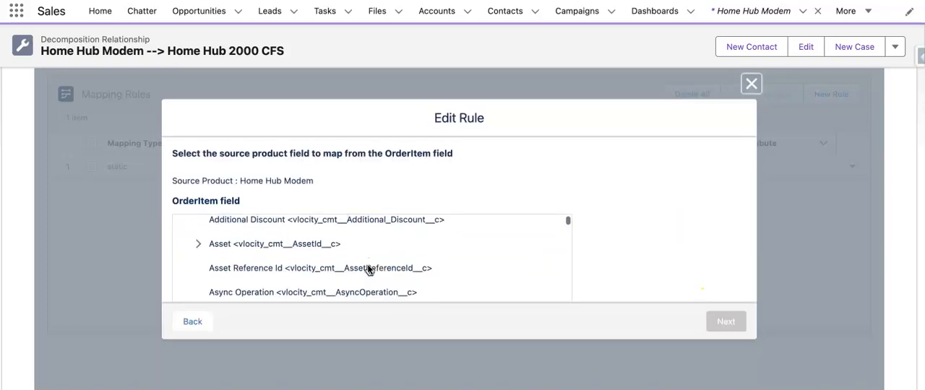
scroll(428, 175, "down", 3)
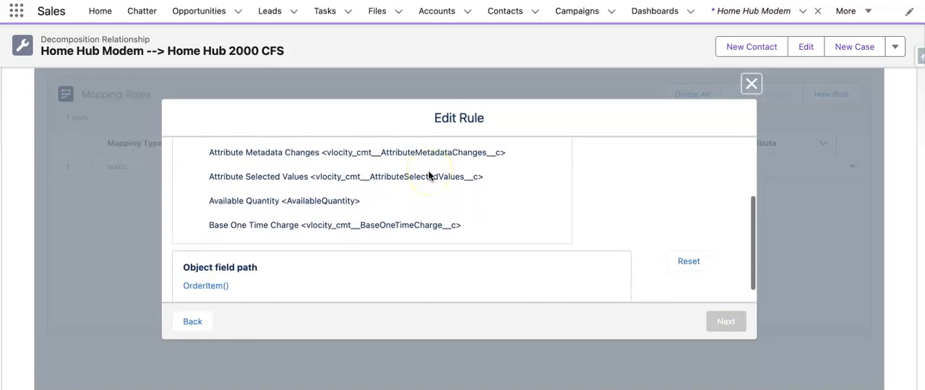
scroll(402, 240, "down", 3)
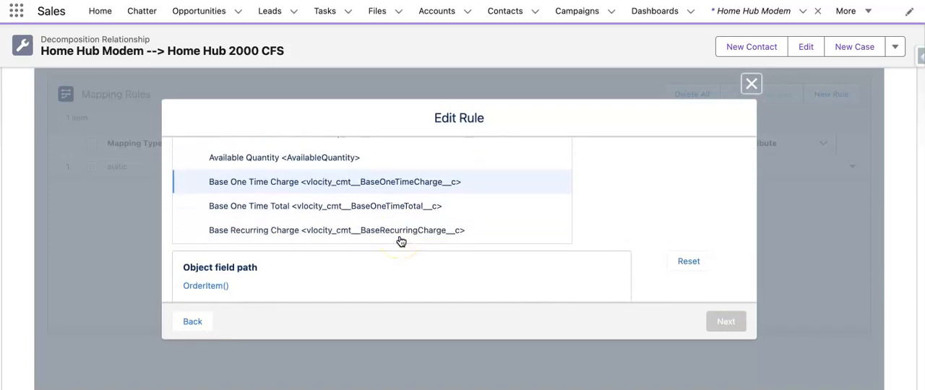
scroll(399, 240, "down", 5)
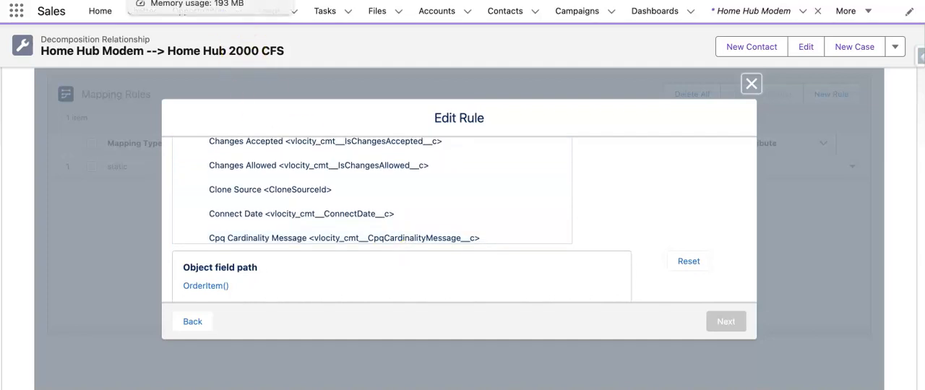
- Duplicate the browser tab and open the Orders list in the copy
right_click(183, 0)
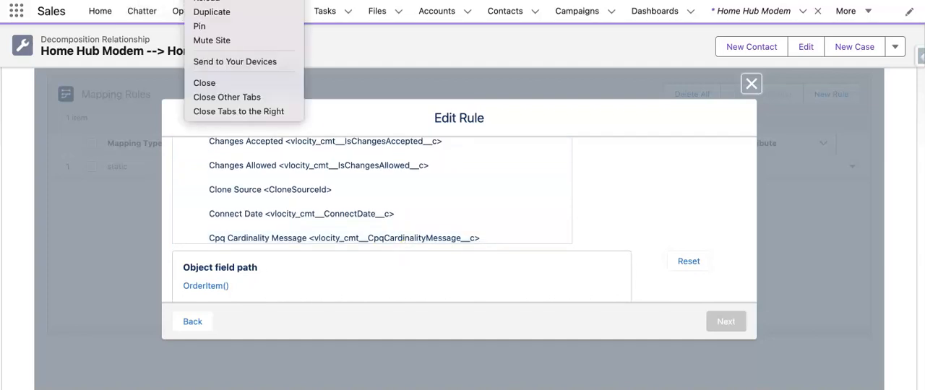
left_click(226, 2)
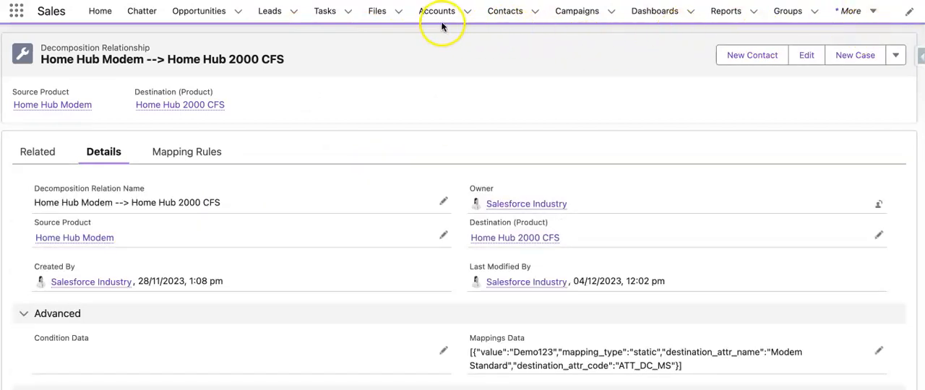
left_click(872, 11)
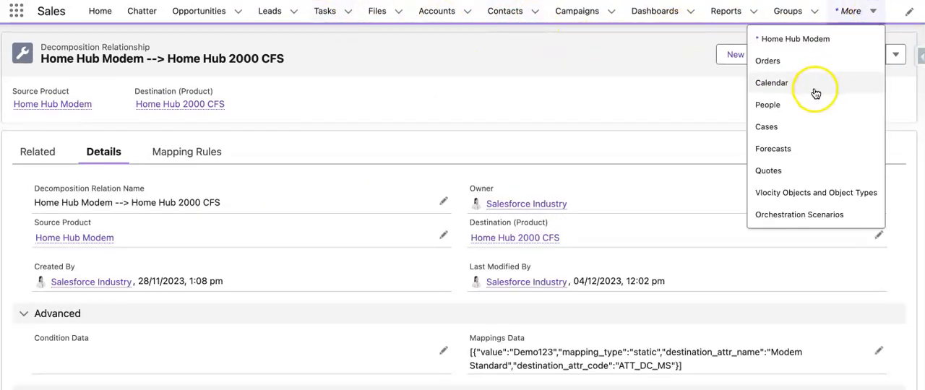
left_click(820, 62)
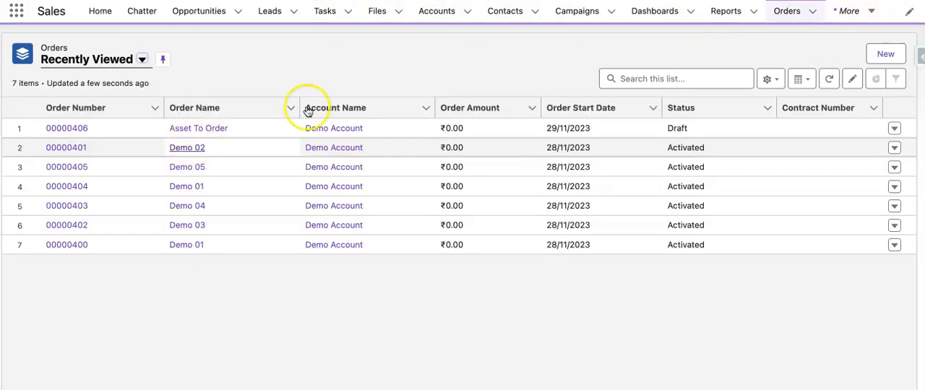
- Create and save an enterprise order named Demo -07 for Demo Account with start date 04/12/2023
left_click(886, 60)
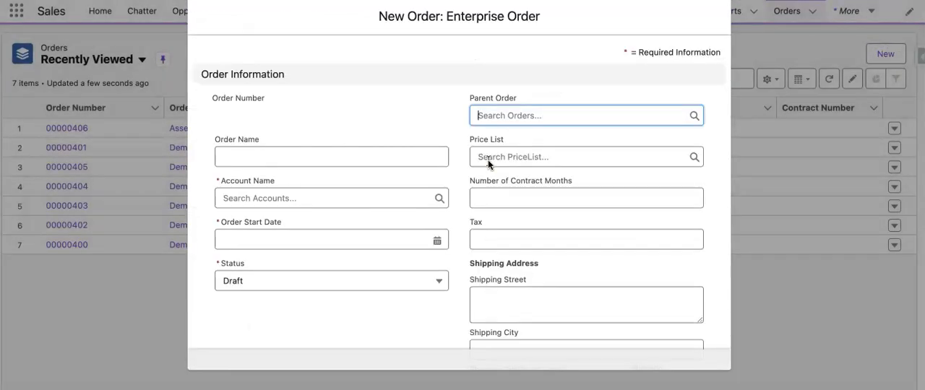
left_click(336, 154)
type("De")
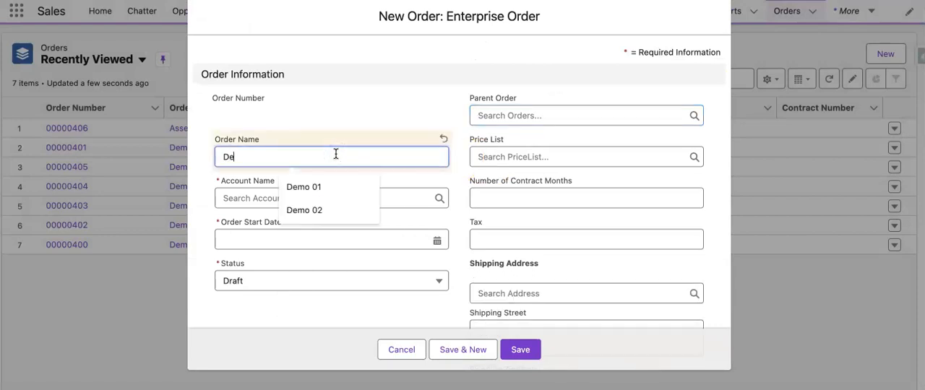
type("mo -07")
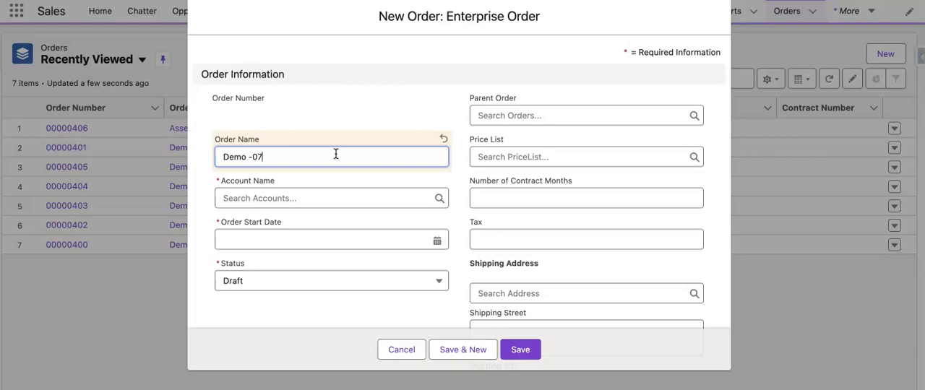
left_click(309, 198)
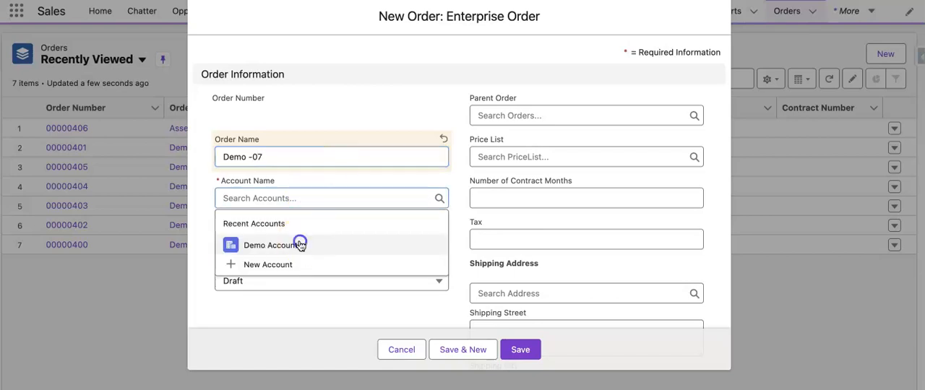
left_click(302, 239)
left_click(436, 241)
left_click(363, 220)
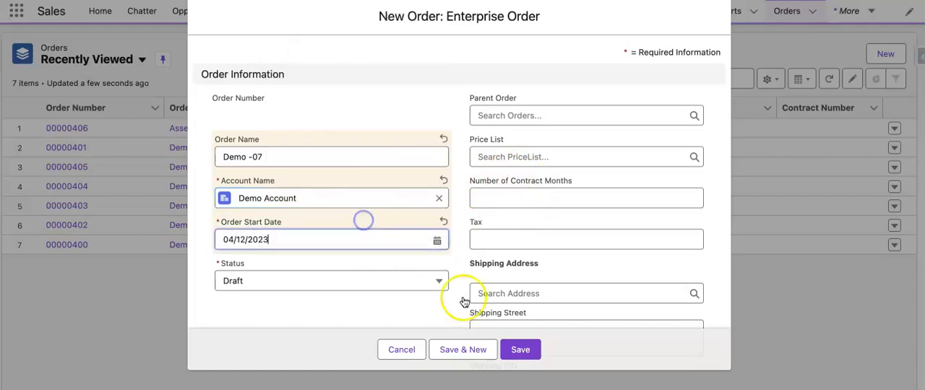
left_click(520, 350)
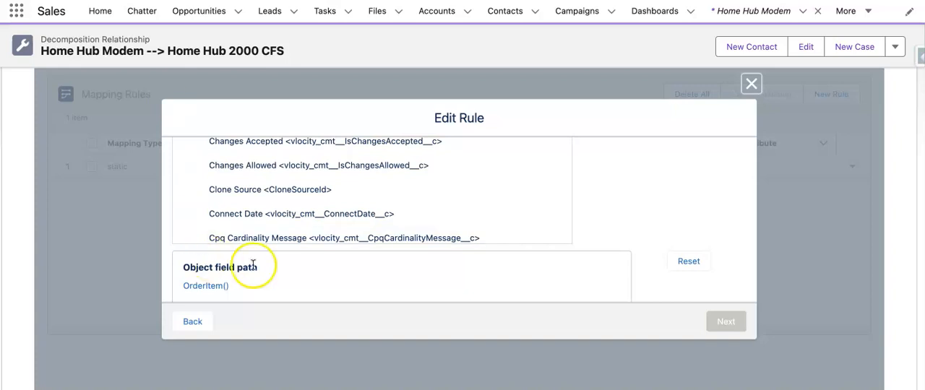
- Examine the OrderItem fields in the Edit Rule dialog to find the reference to the parent order
scroll(231, 207, "up", 5)
scroll(282, 209, "up", 6)
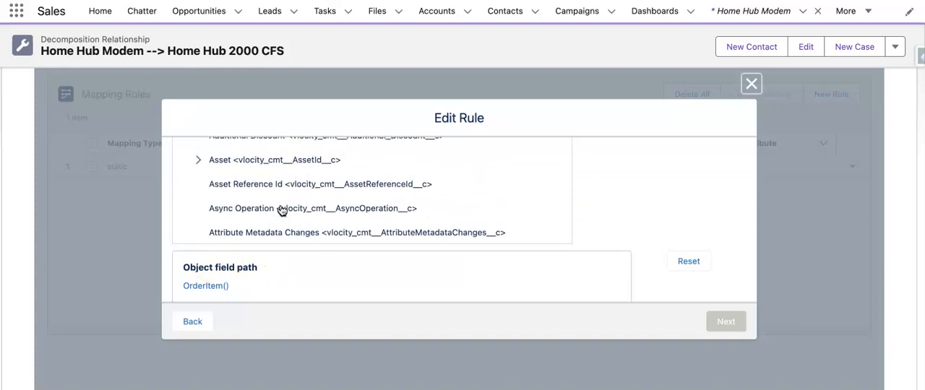
scroll(281, 209, "up", 2)
scroll(282, 210, "down", 15)
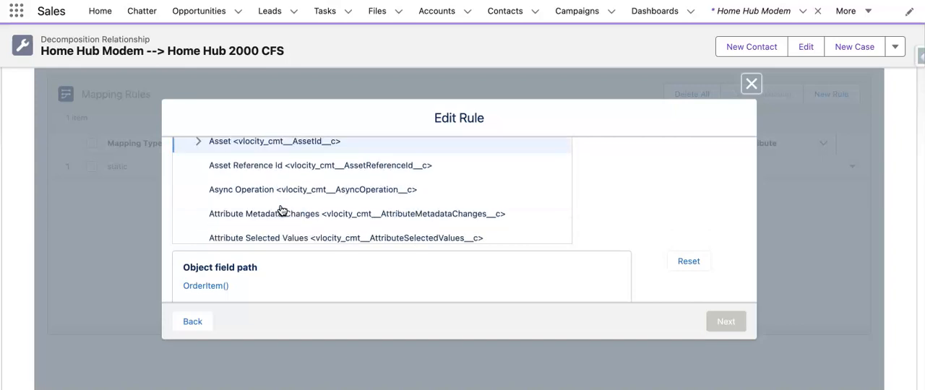
scroll(282, 210, "down", 10)
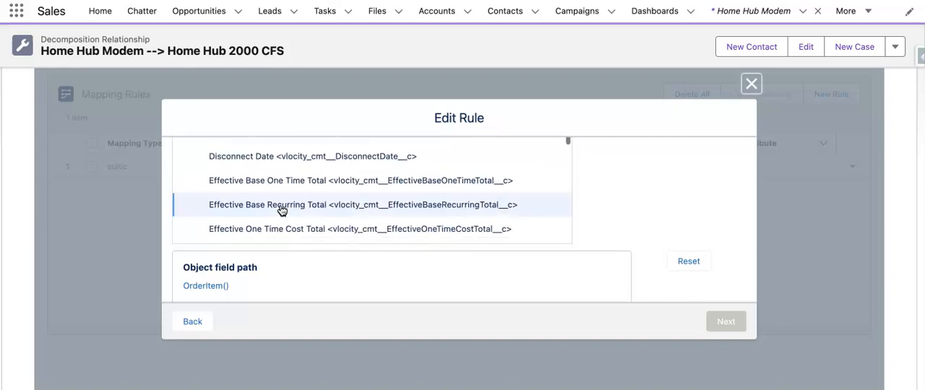
scroll(219, 287, "down", 1)
left_click(215, 270)
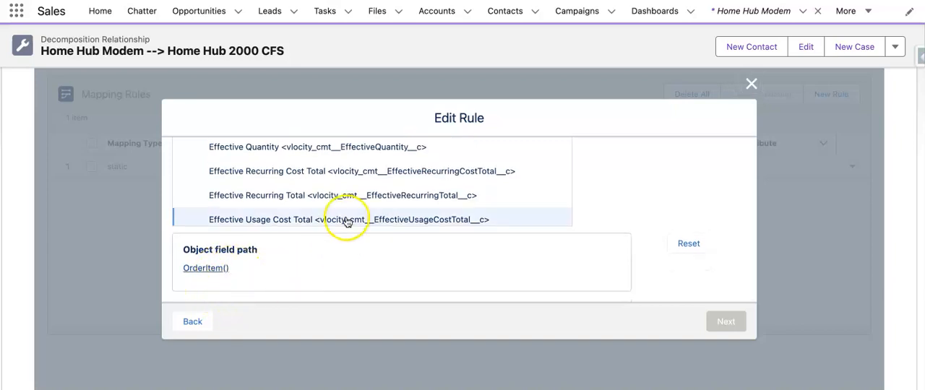
scroll(345, 215, "down", 8)
scroll(347, 208, "down", 3)
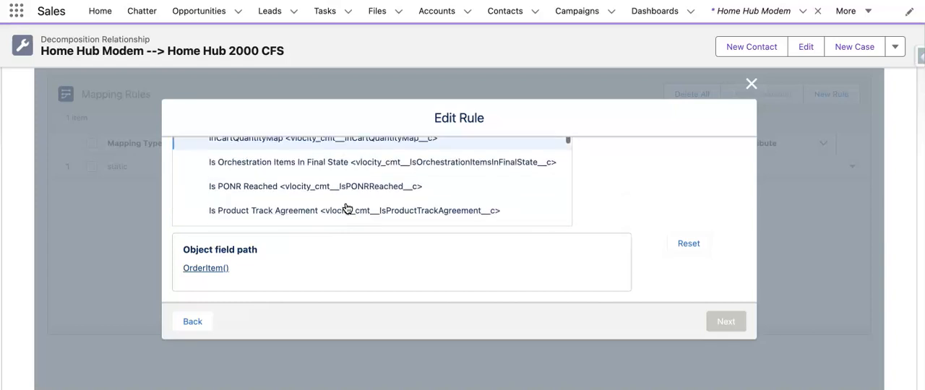
scroll(317, 209, "down", 2)
- Drill down from the OrderItem fields through the order to Order ID <OriginalOrderId> and browse the original order's fields
left_click(190, 122)
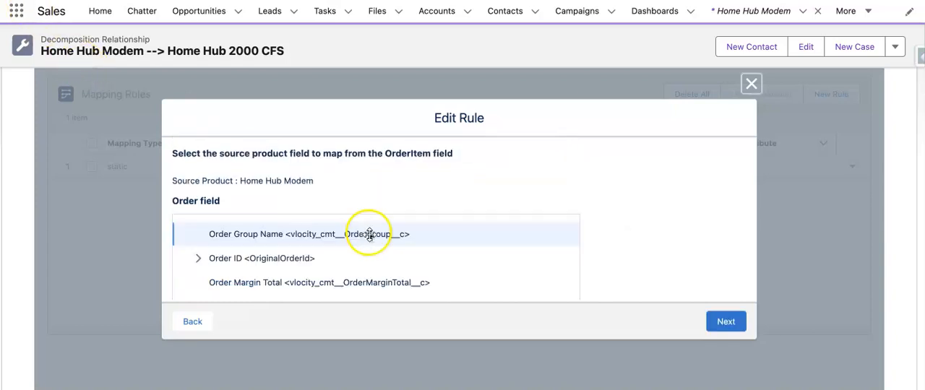
left_click(258, 256)
scroll(332, 255, "down", 1)
scroll(331, 256, "up", 1)
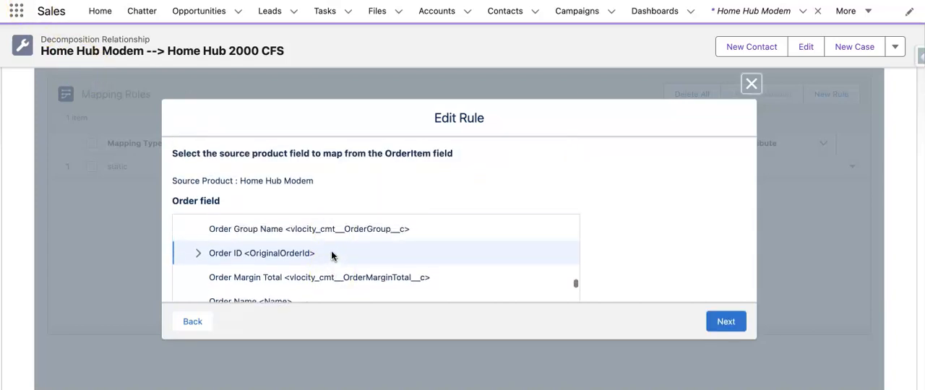
left_click(199, 255)
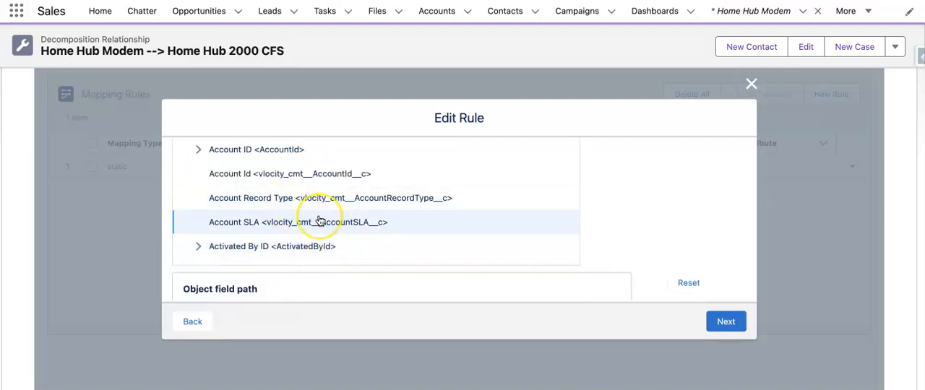
scroll(320, 220, "down", 4)
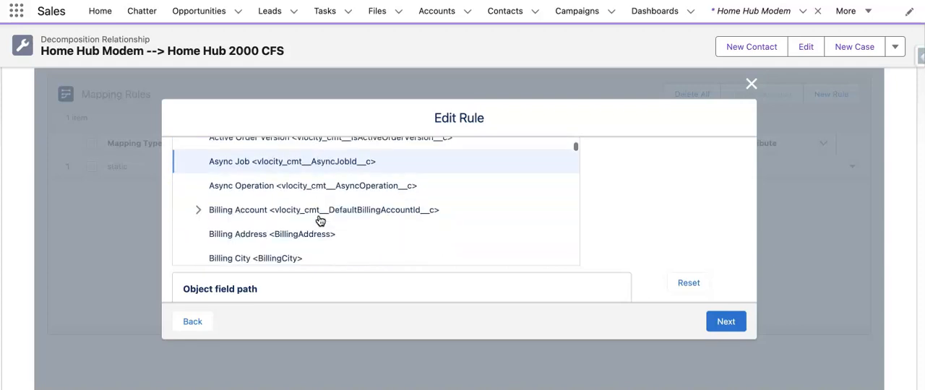
scroll(321, 221, "down", 5)
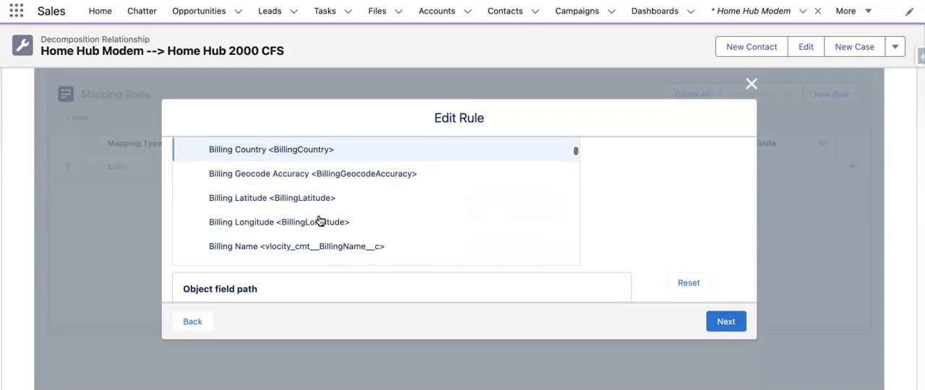
scroll(320, 221, "down", 7)
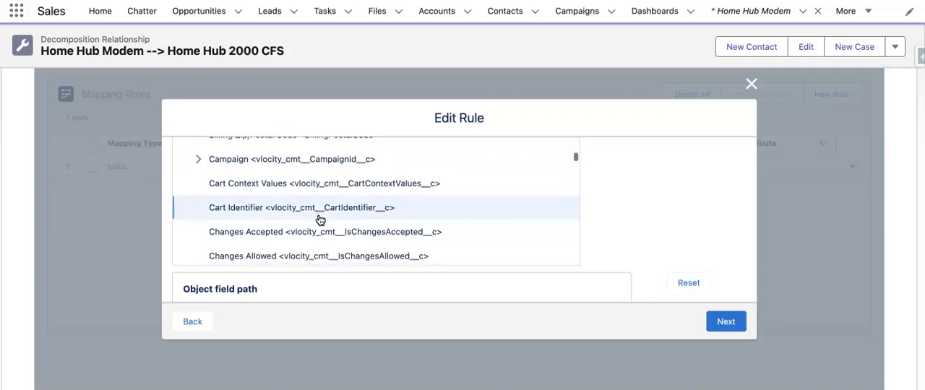
scroll(320, 220, "down", 7)
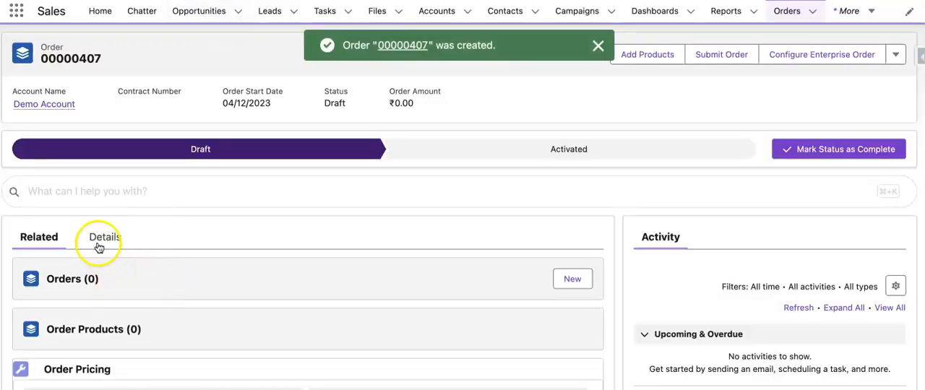
- In the details of order Demo -07, set the Order Type to Sales and save the record
left_click(104, 237)
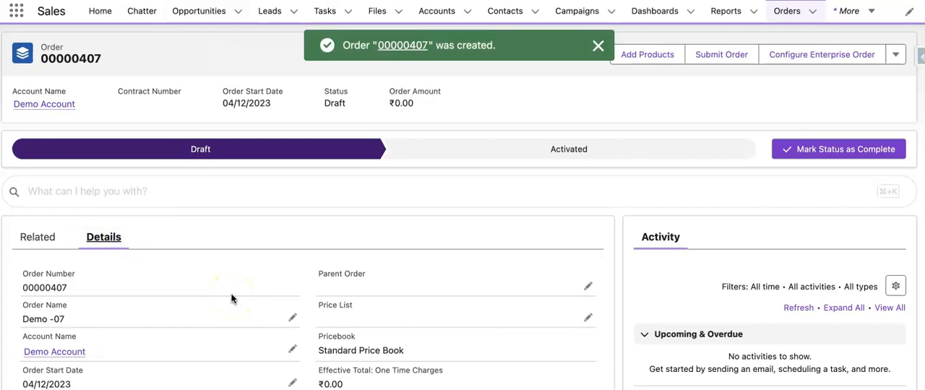
scroll(231, 298, "down", 3)
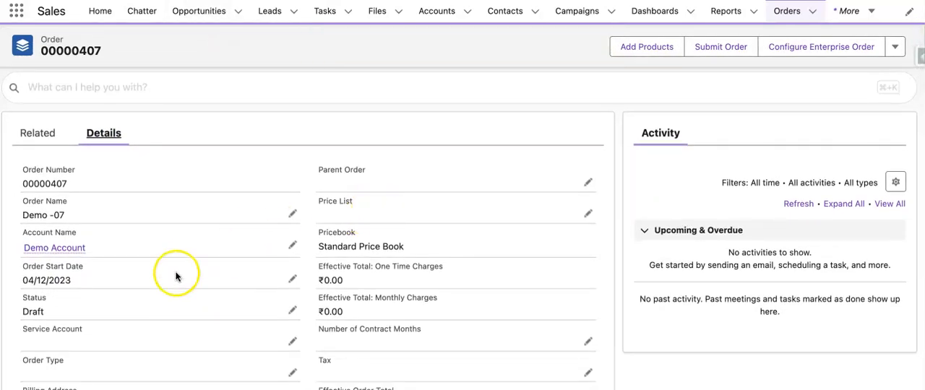
scroll(149, 316, "down", 3)
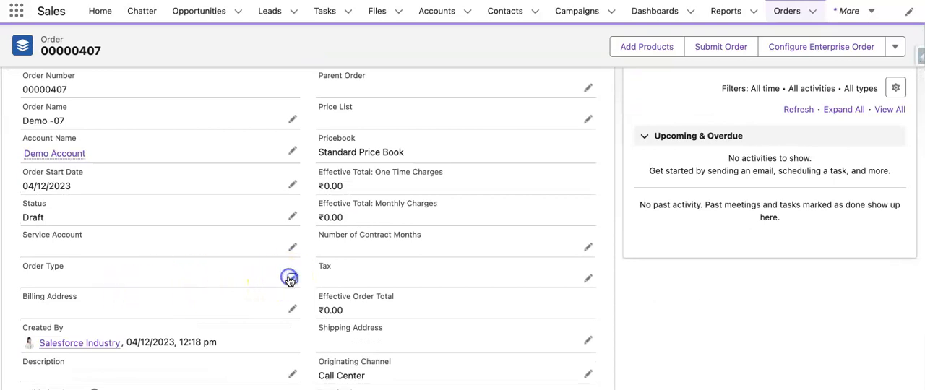
left_click(289, 279)
left_click(195, 290)
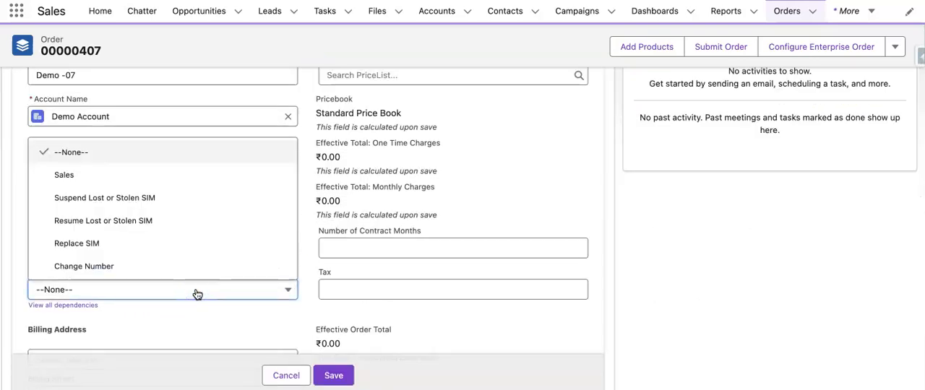
scroll(212, 200, "down", 1)
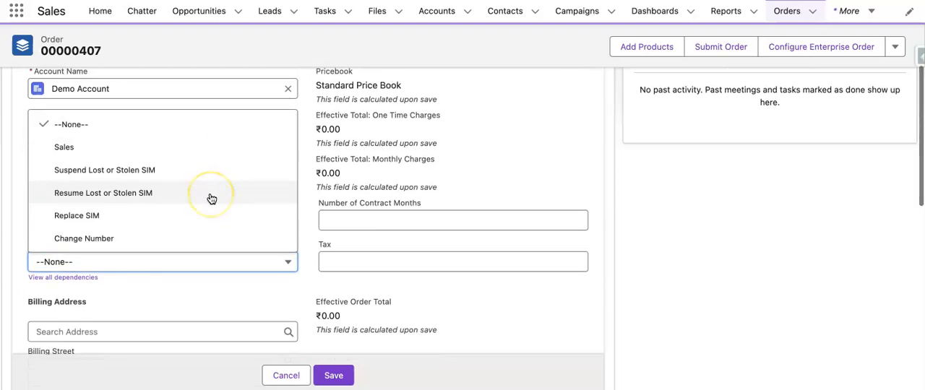
left_click(211, 167)
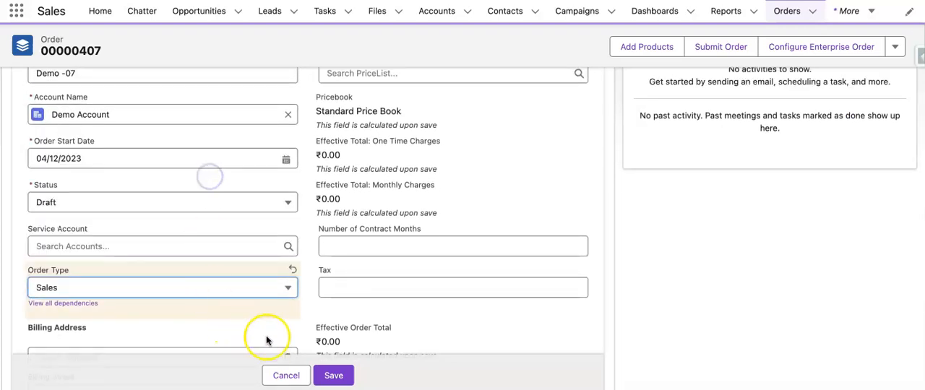
left_click(334, 376)
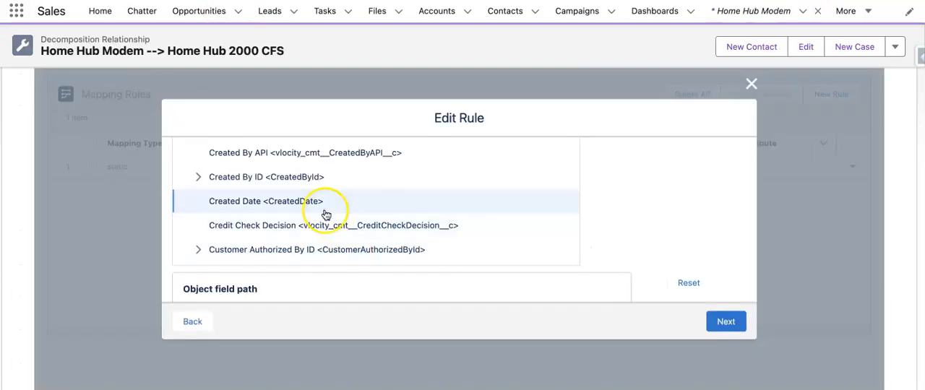
- Map the original order's Order Type <Type> field to the Modem Standard technical attribute and save the Home Hub Modem mapping rule
scroll(326, 214, "down", 3)
scroll(326, 215, "down", 10)
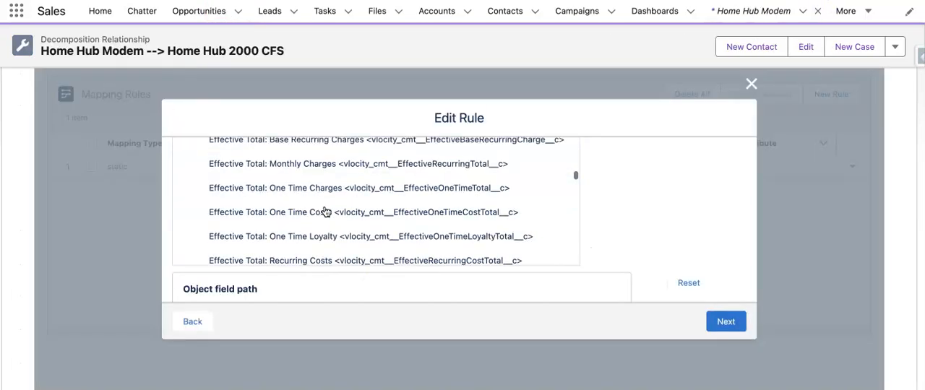
scroll(325, 211, "down", 10)
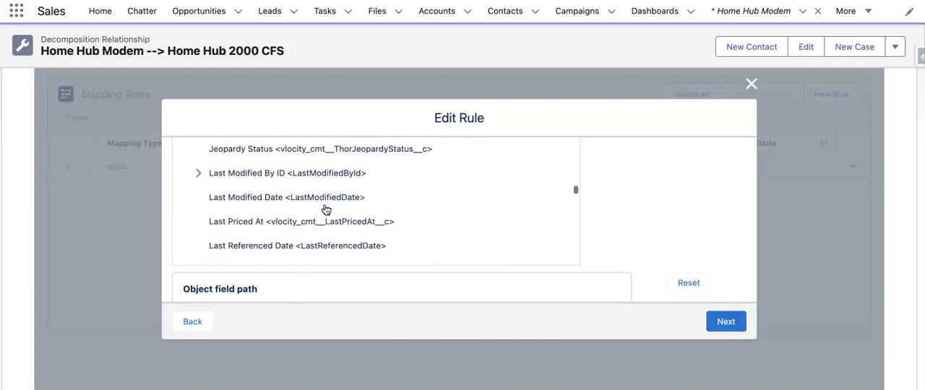
scroll(326, 210, "down", 10)
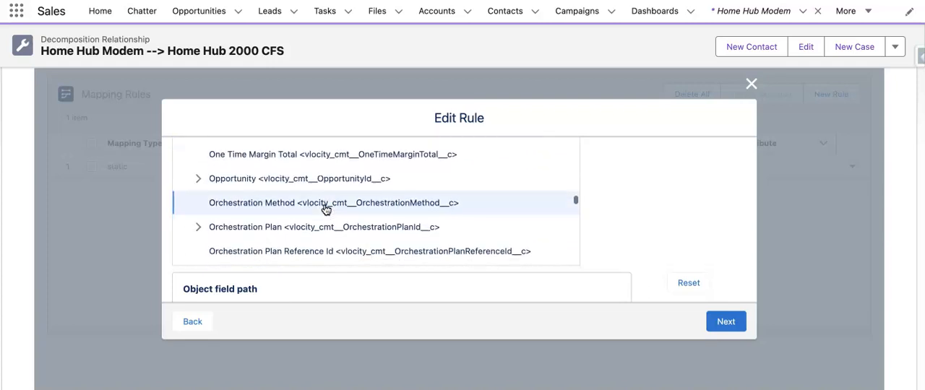
scroll(326, 210, "down", 2)
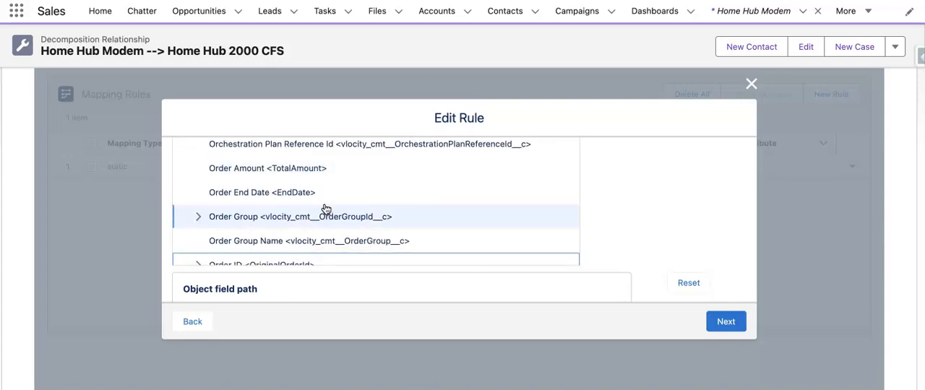
left_click(352, 201)
scroll(352, 206, "down", 3)
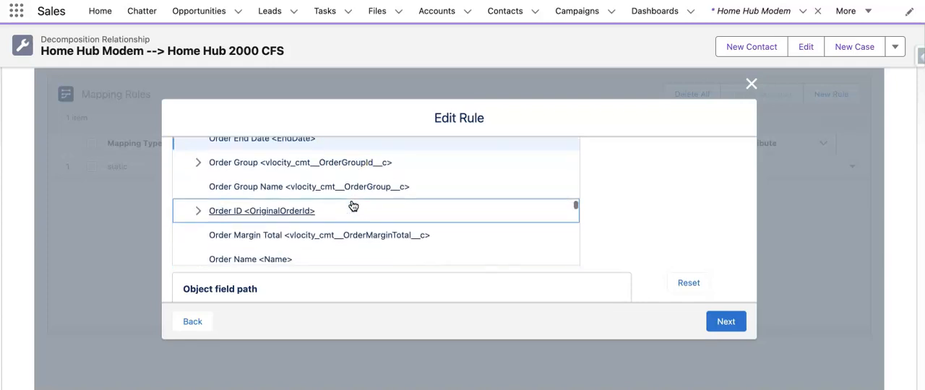
scroll(352, 206, "down", 7)
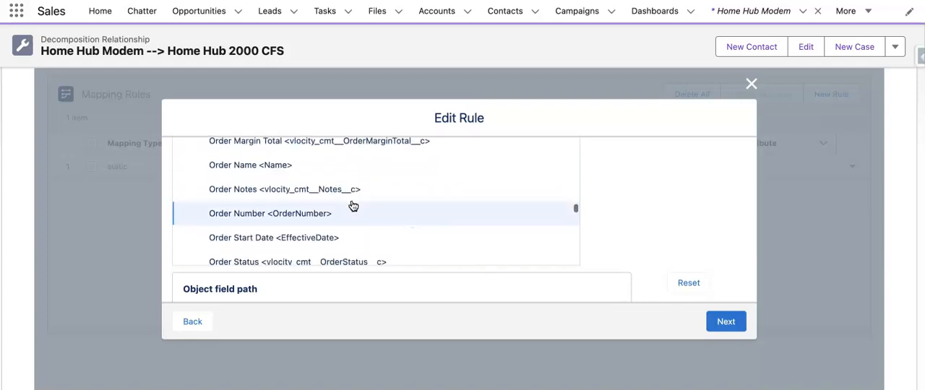
left_click(272, 229)
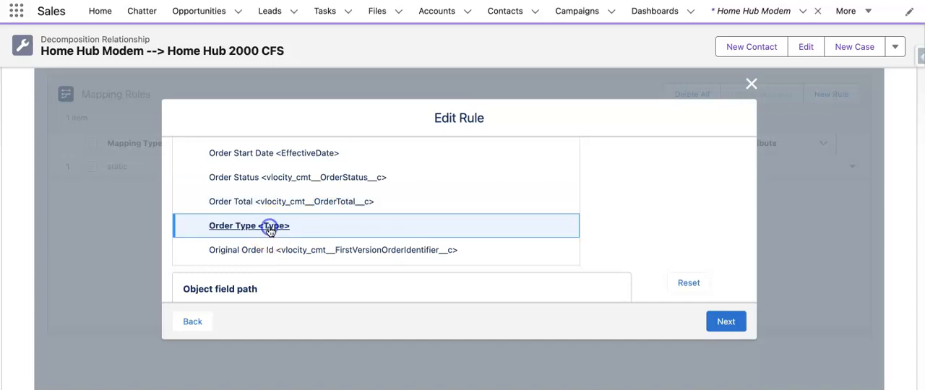
left_click(722, 320)
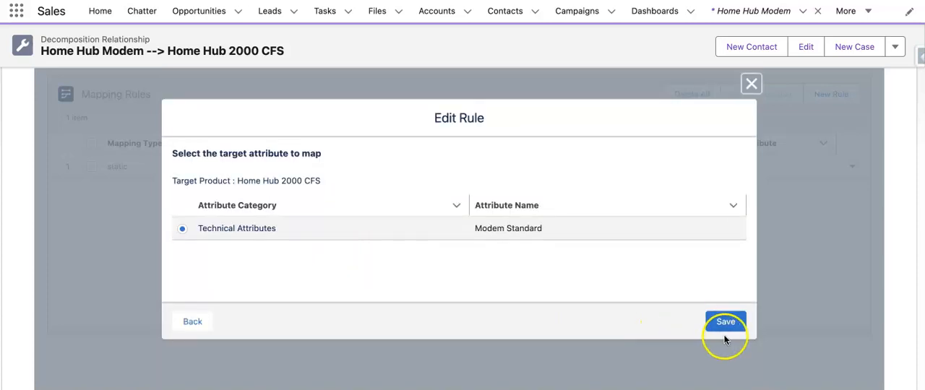
left_click(723, 323)
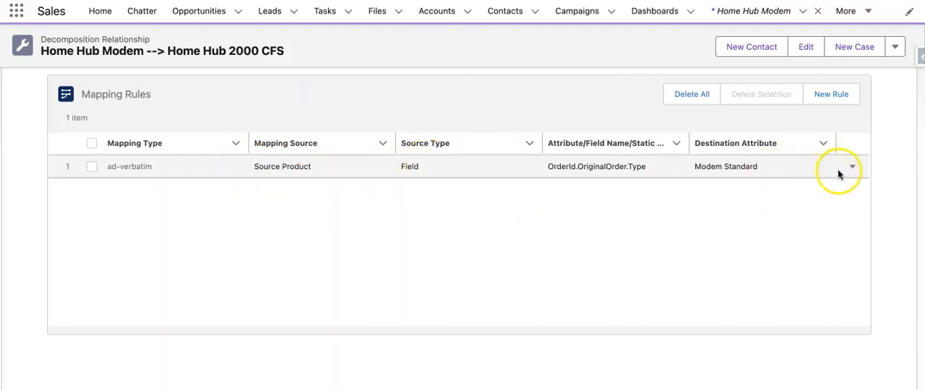
- Expand the decomposition relationship's conditions and save them with the condition type kept at No Condition
scroll(585, 260, "down", 2)
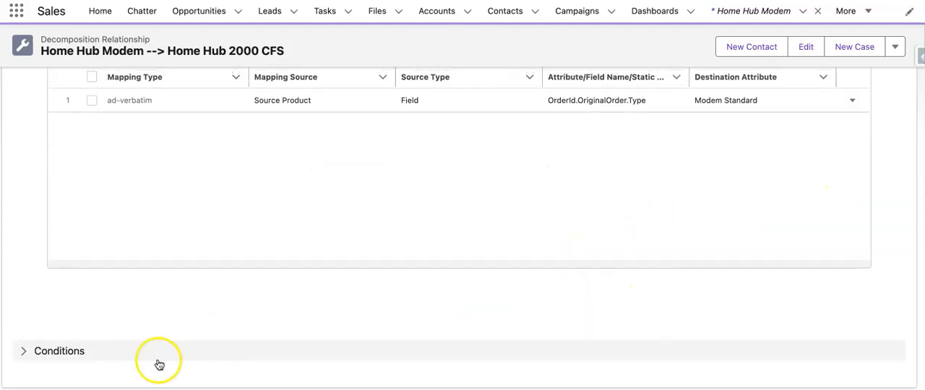
left_click(30, 352)
scroll(592, 275, "down", 5)
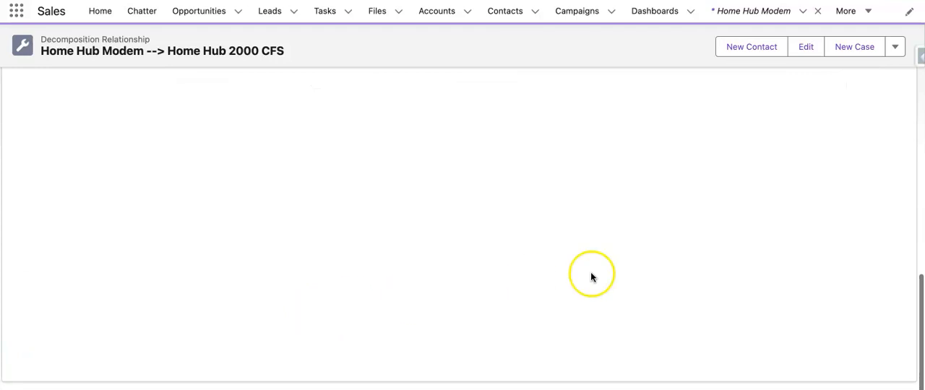
scroll(635, 275, "up", 3)
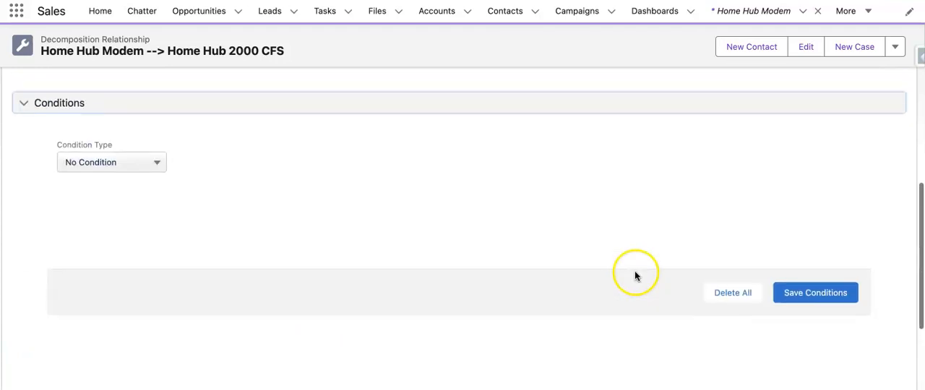
left_click(795, 294)
- Return to order Demo -07 and open its enterprise order configuration cart
scroll(412, 226, "up", 7)
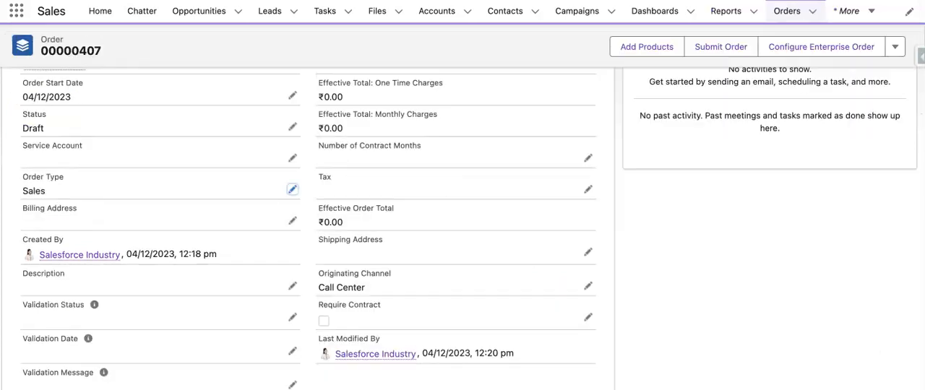
scroll(161, 122, "up", 5)
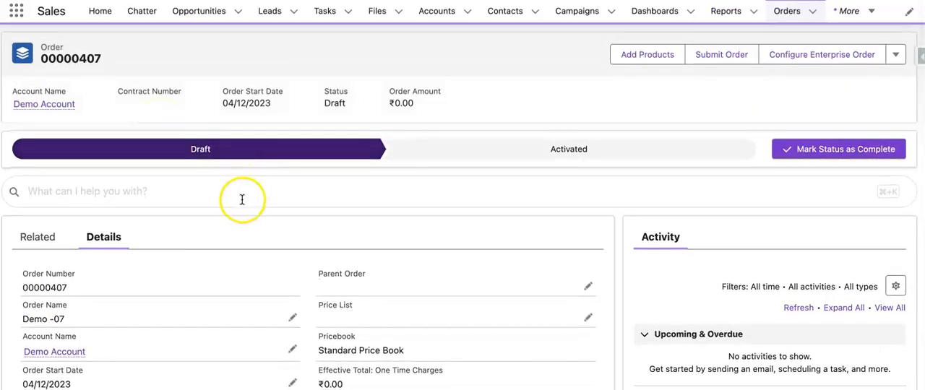
left_click(242, 190)
left_click(231, 225)
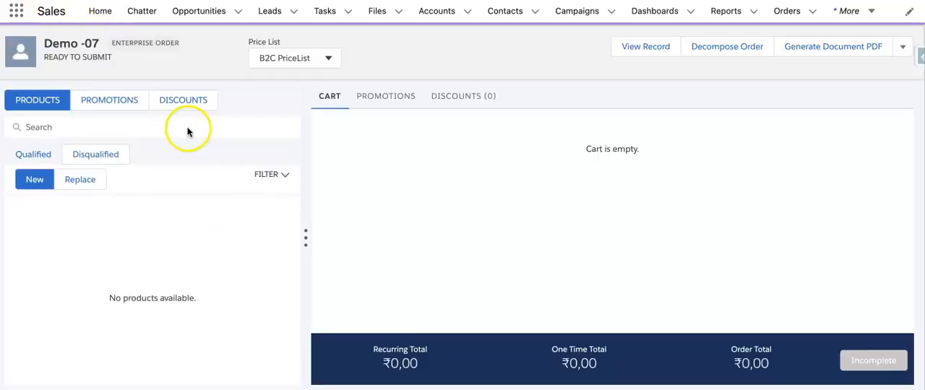
left_click(186, 128)
left_click(193, 250)
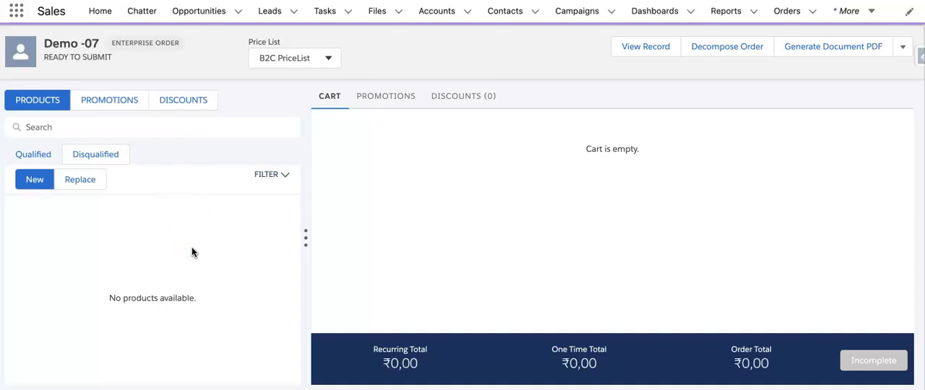
- Switch the cart's product list to Replace and check the price lists offered for the order
left_click(86, 182)
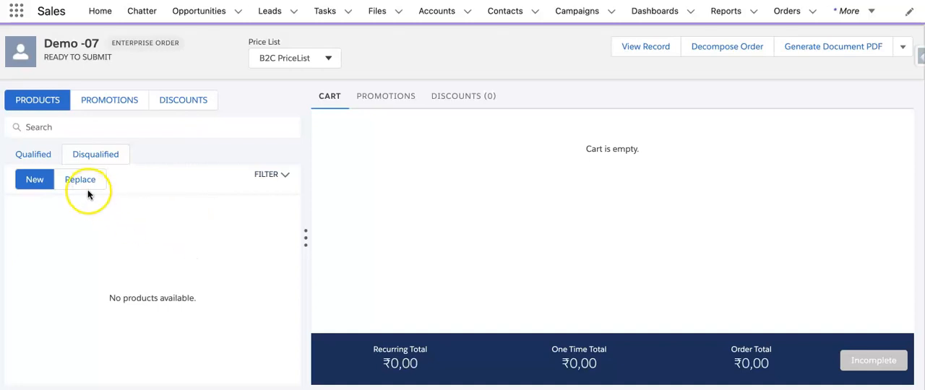
left_click(32, 180)
left_click(72, 184)
left_click(112, 132)
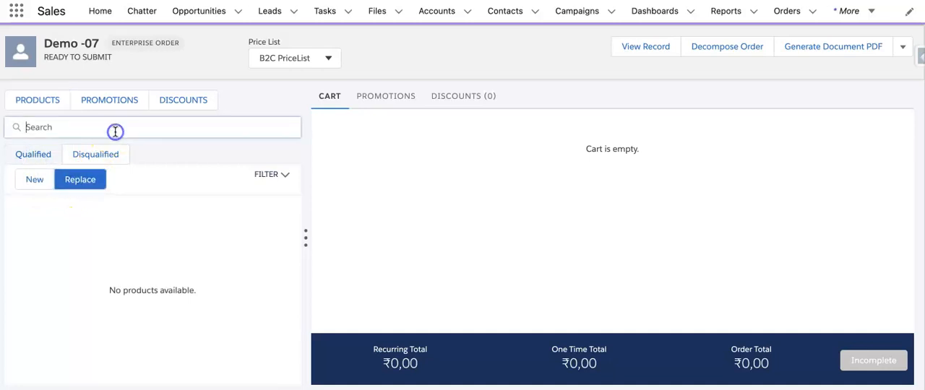
left_click(297, 71)
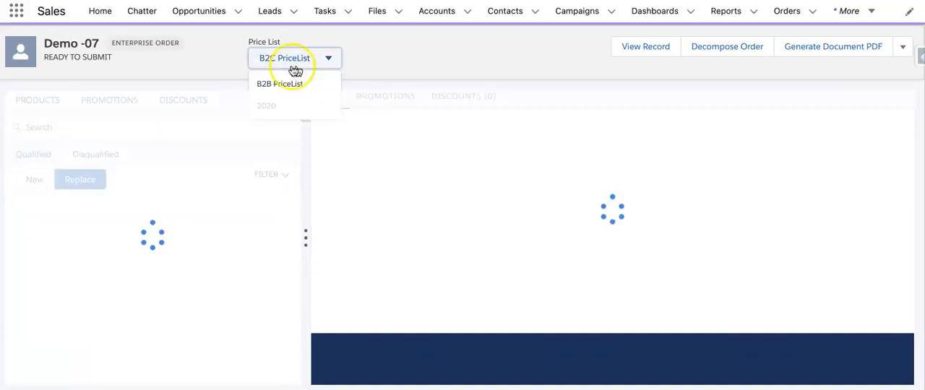
left_click(148, 75)
- Search the replacement products for Modem, clear the search, and try to switch the product list to New
left_click(128, 129)
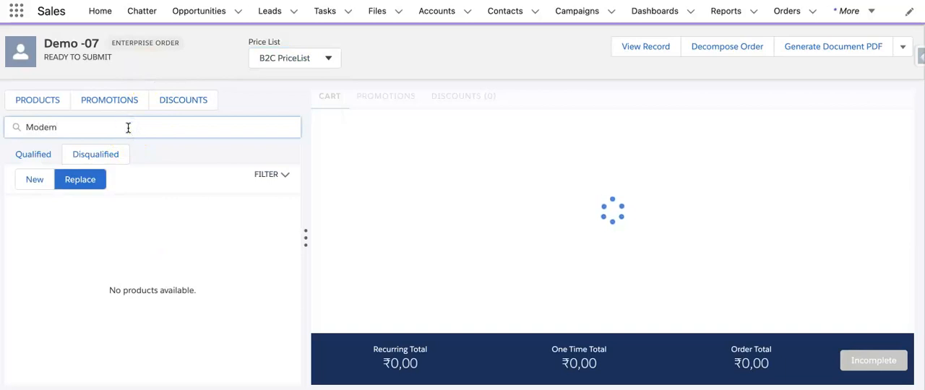
left_click(173, 250)
left_click(115, 135)
left_click(45, 175)
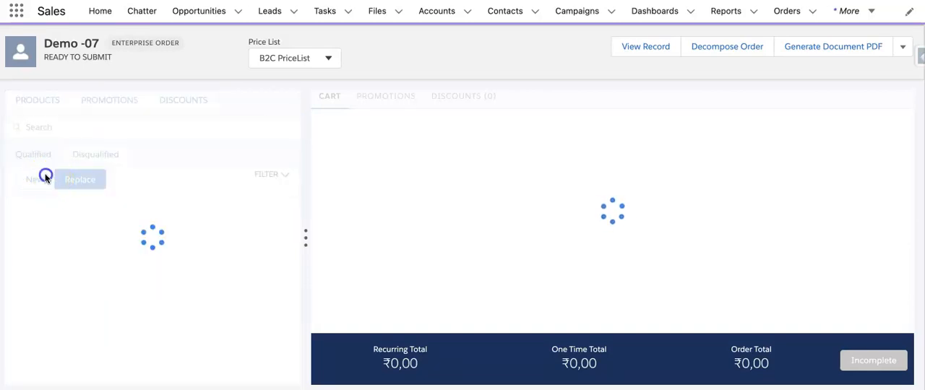
- Check the price lists offered for order Demo -07 and set its price list to B2B PriceList
left_click(278, 60)
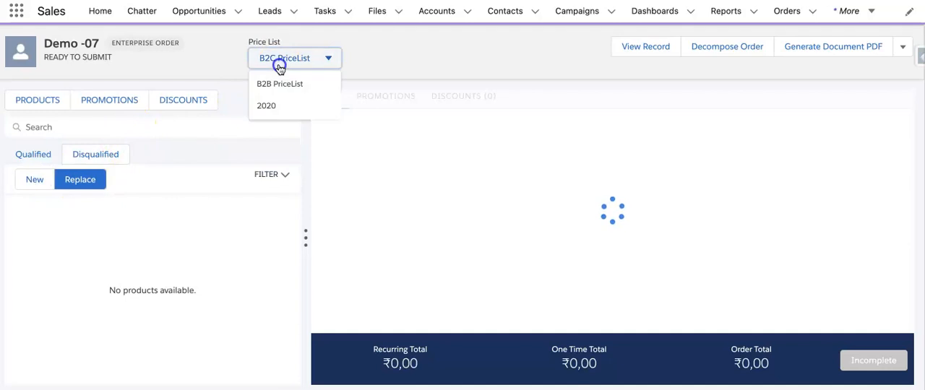
left_click(201, 143)
left_click(304, 52)
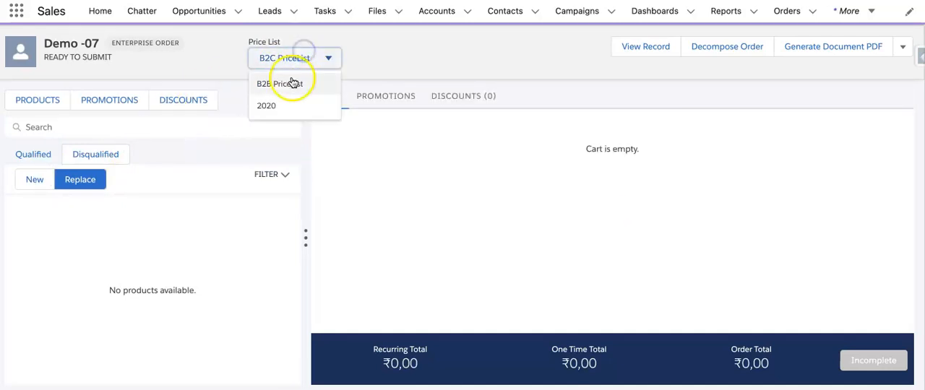
left_click(295, 61)
left_click(295, 59)
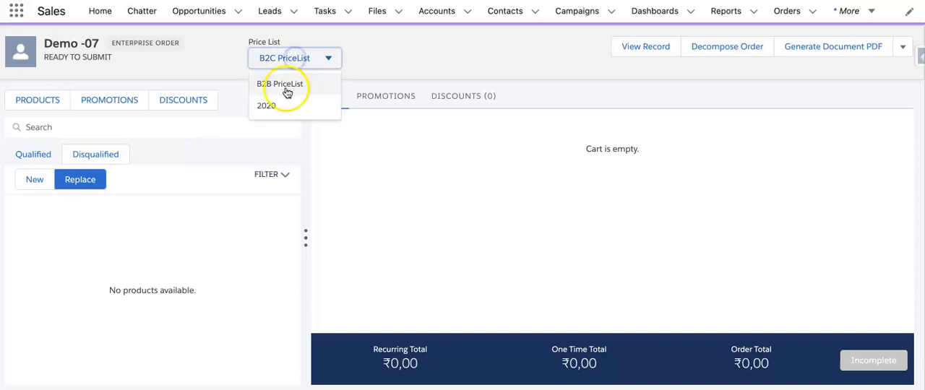
left_click(287, 88)
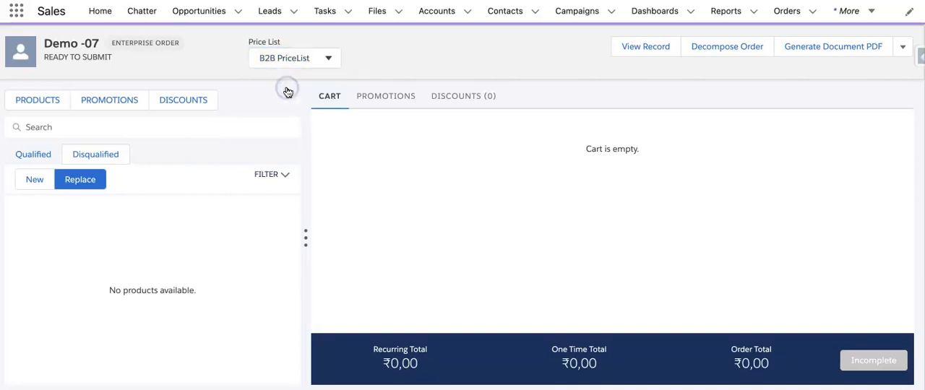
- Search the new products for Modem and add the Home Hub Modem to the cart
left_click(152, 128)
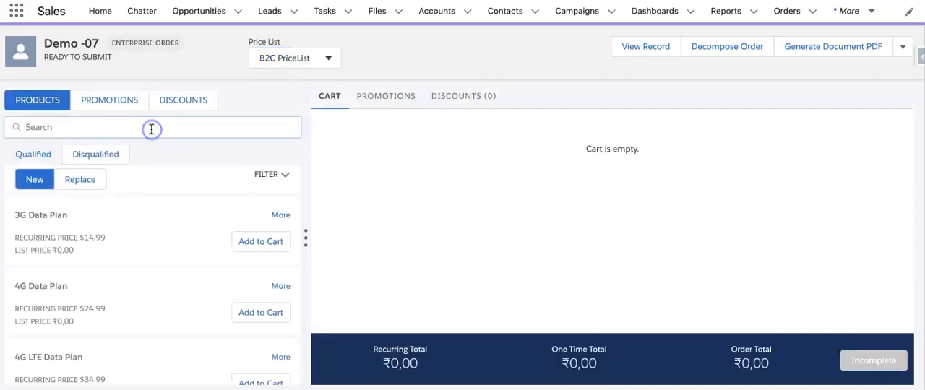
left_click(164, 219)
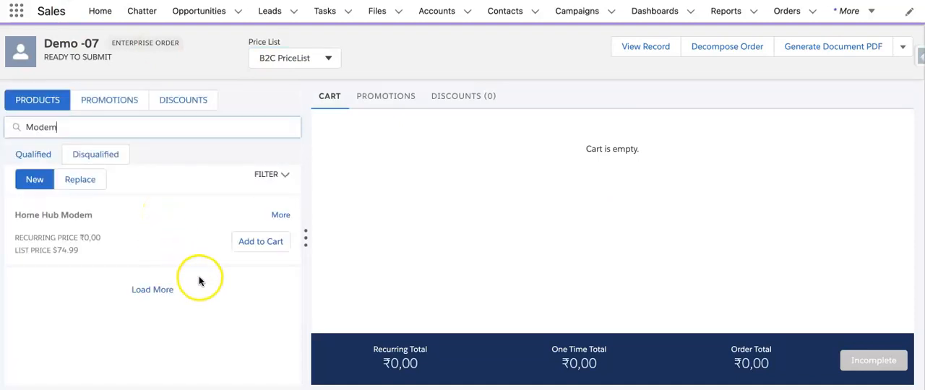
left_click(252, 246)
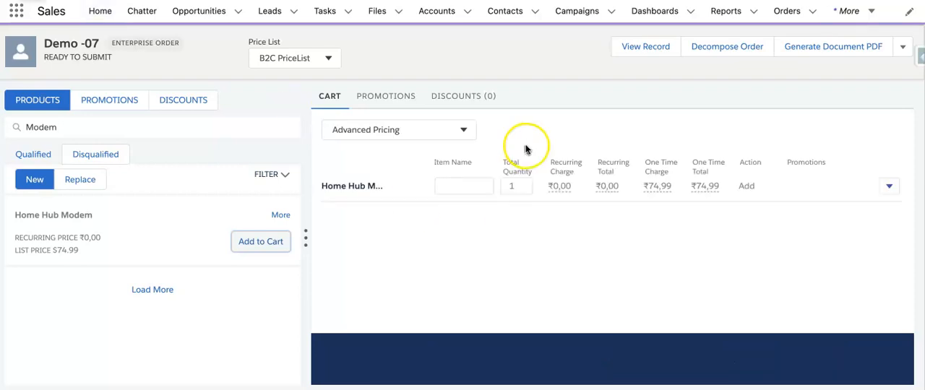
- Configure the Home Hub Modem in the cart with the Internet Services Grade set to Good
left_click(888, 187)
left_click(874, 251)
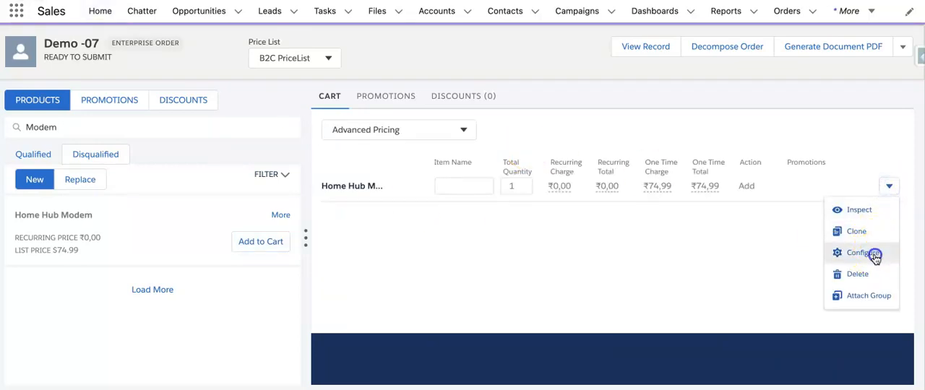
left_click(754, 193)
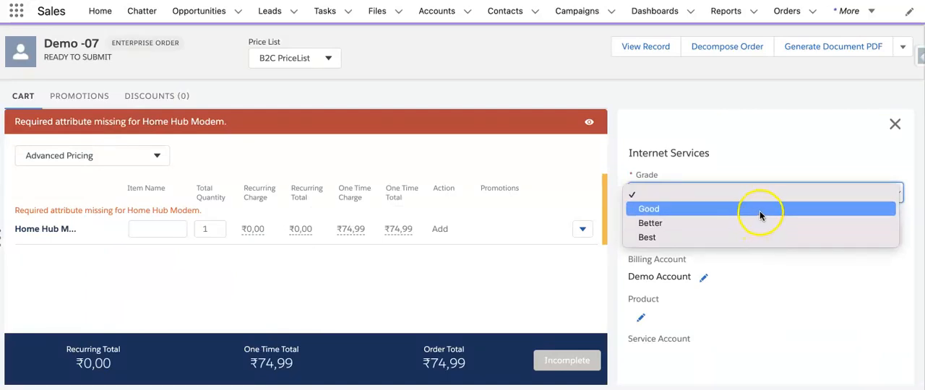
left_click(760, 210)
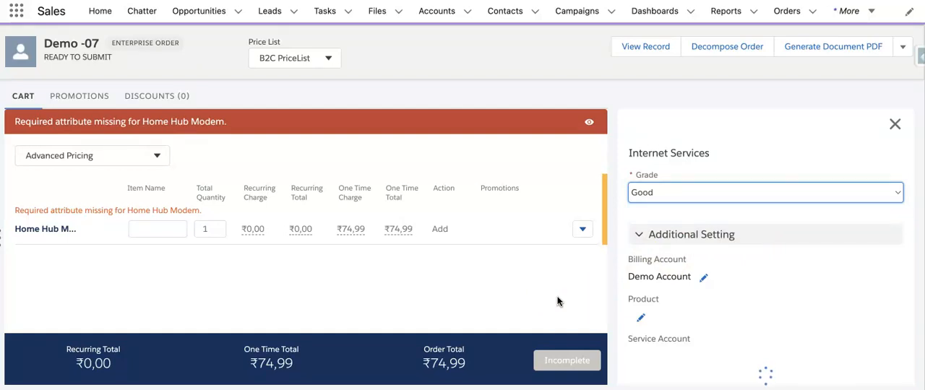
left_click(557, 301)
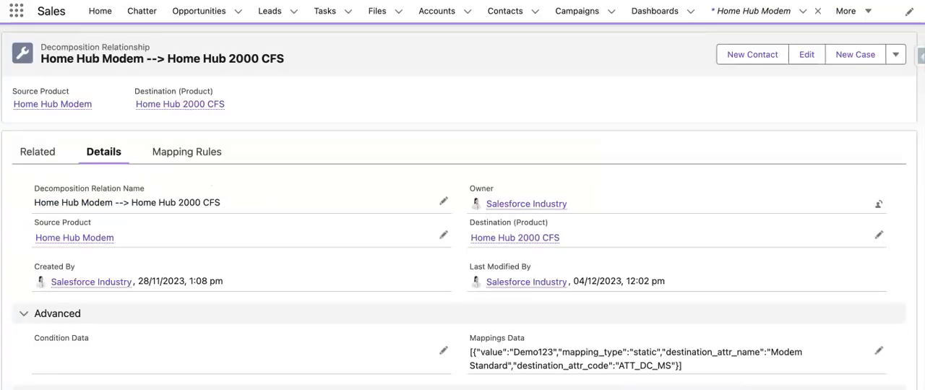
- Close the Home Hub Modem's configuration and decompose order Demo -07
scroll(320, 326, "down", 3)
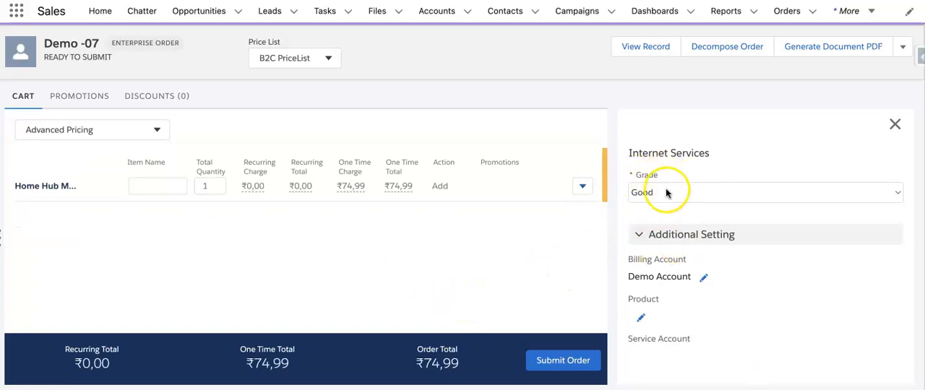
left_click(896, 126)
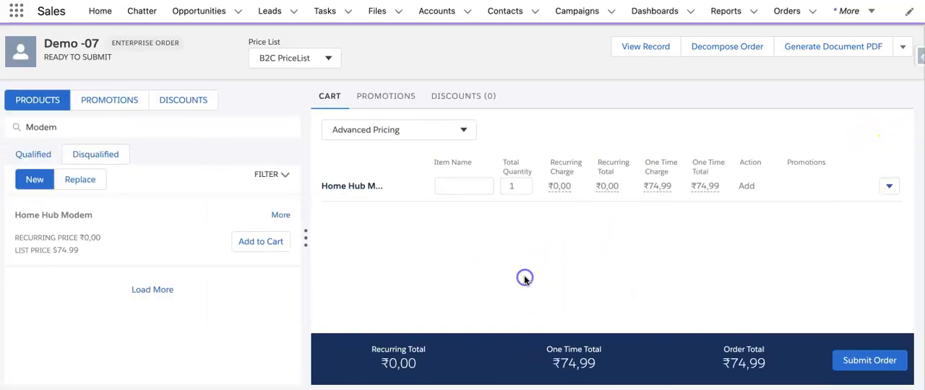
left_click(720, 45)
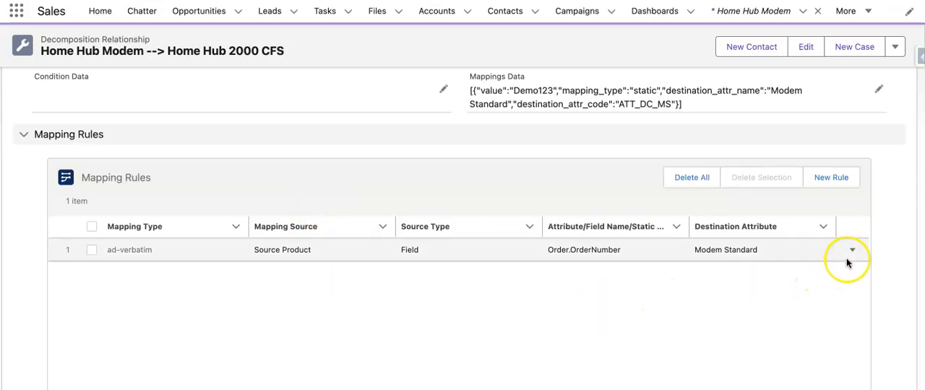
- Review the Modem Standard mapping rule's type, source and object field path in its editor, and close it without saving
left_click(852, 251)
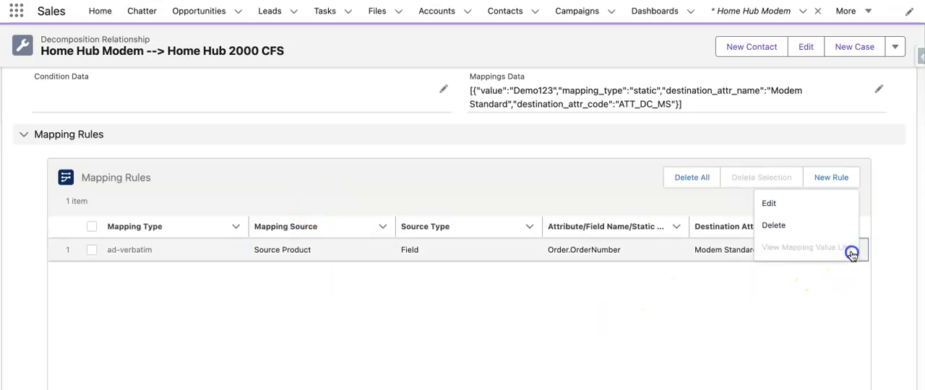
left_click(798, 210)
scroll(636, 283, "down", 2)
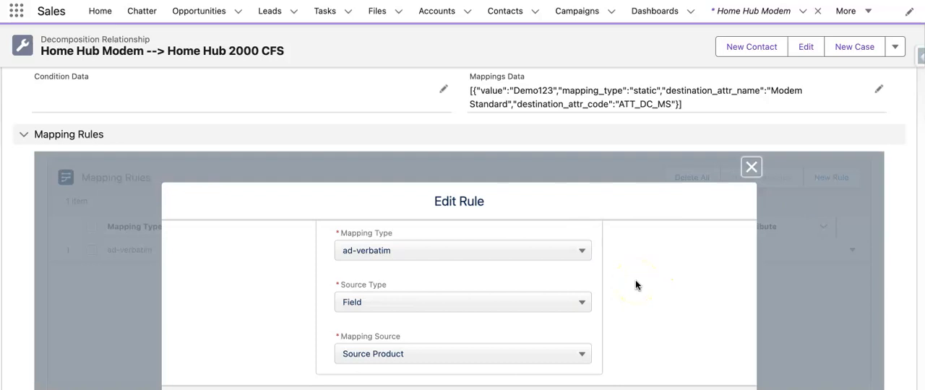
scroll(636, 285, "down", 3)
left_click(538, 237)
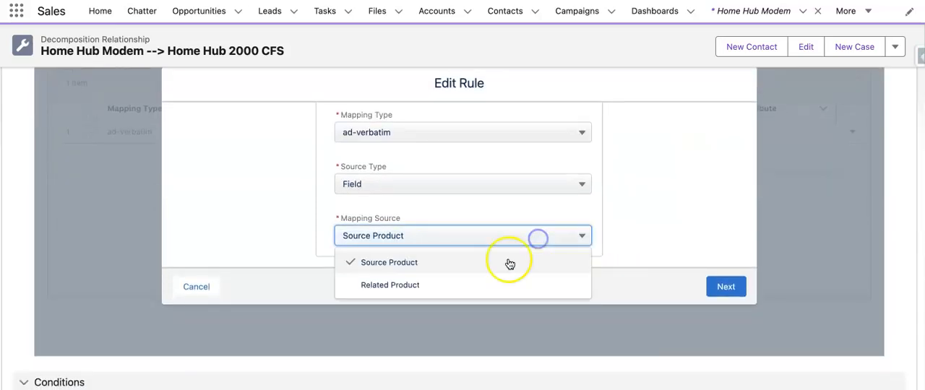
left_click(647, 206)
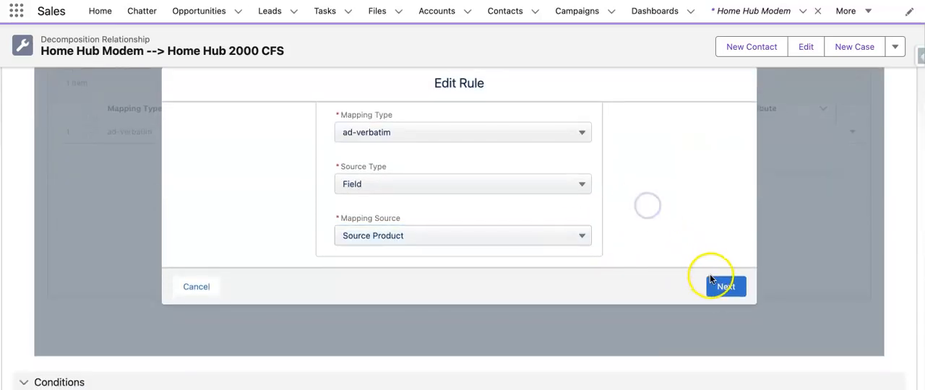
left_click(719, 285)
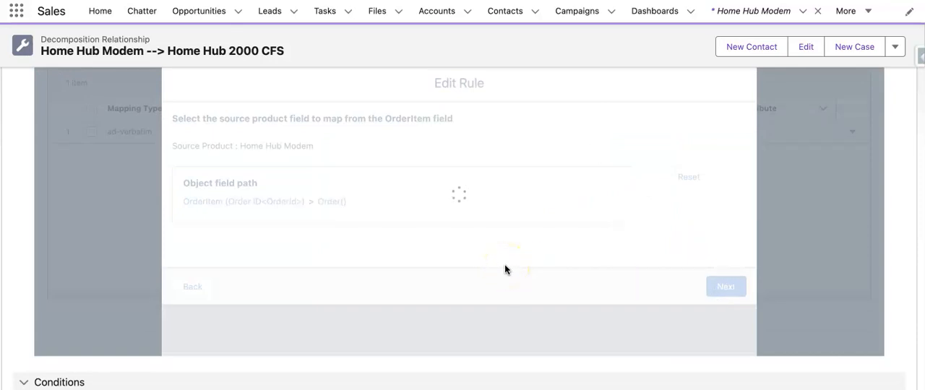
scroll(596, 230, "down", 5)
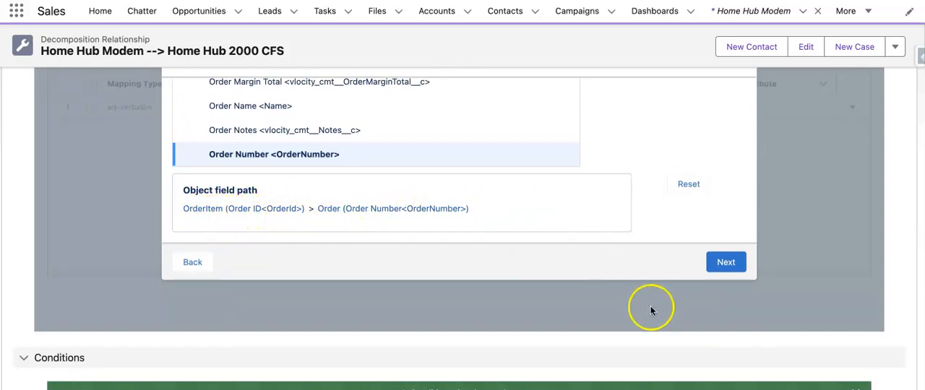
scroll(534, 229, "up", 5)
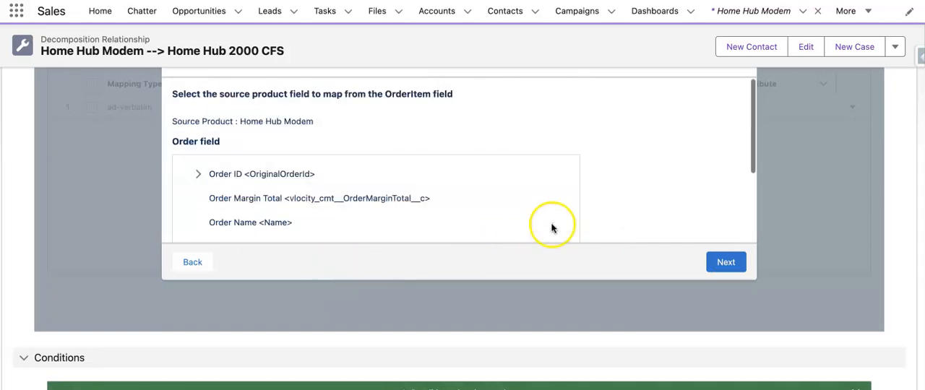
scroll(640, 181, "up", 3)
left_click(755, 143)
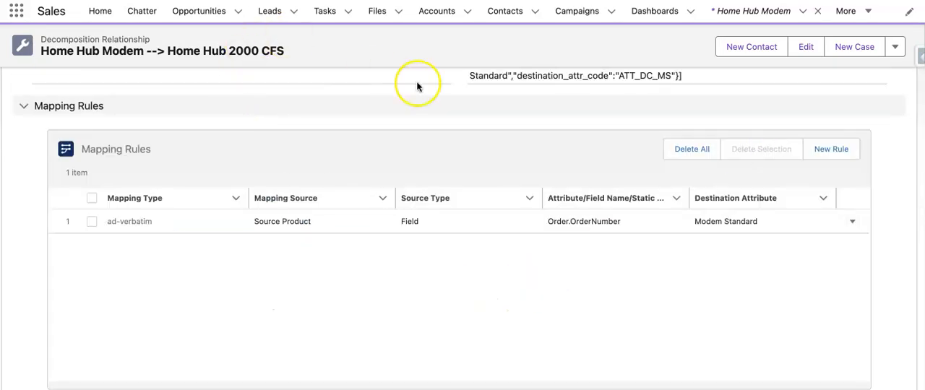
- Create a new enterprise order named Demo 008 for Demo Account with today as its start date
key("ctrl+Tab")
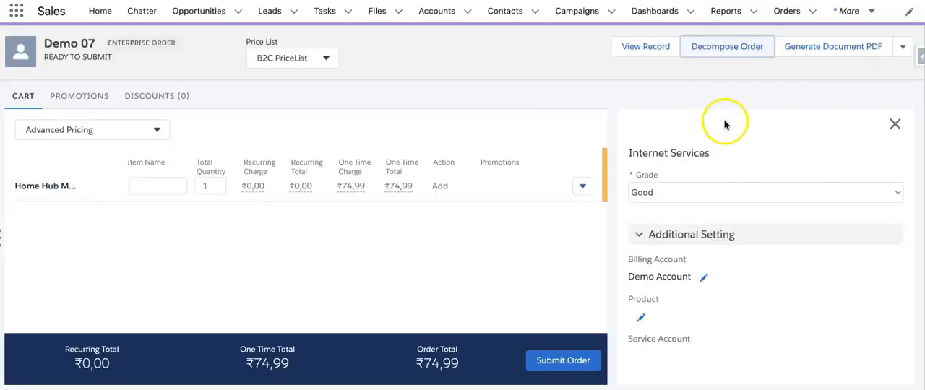
left_click(787, 11)
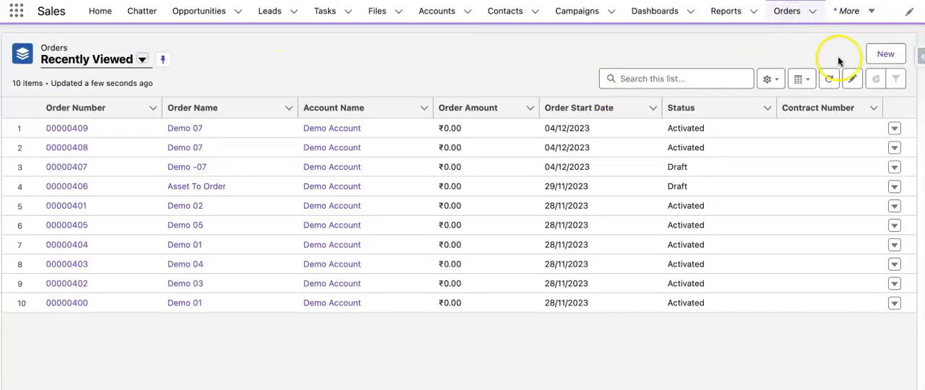
left_click(885, 55)
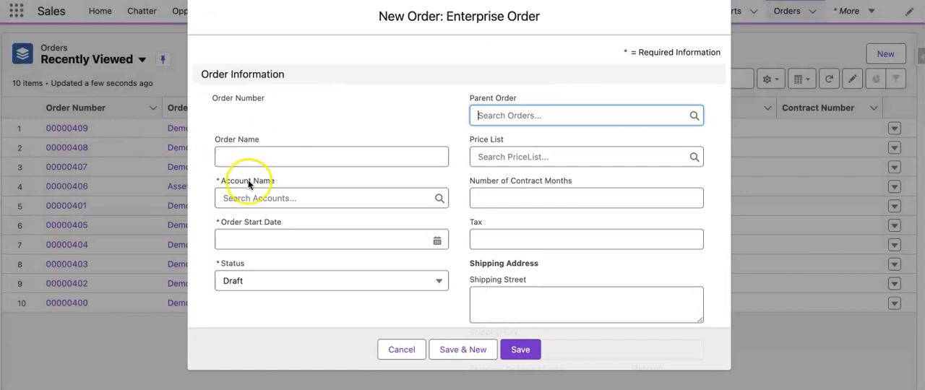
left_click(241, 156)
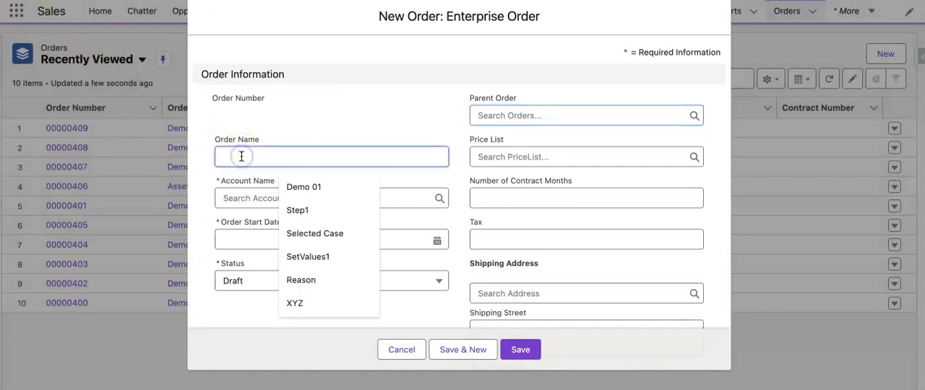
type("Demo 00")
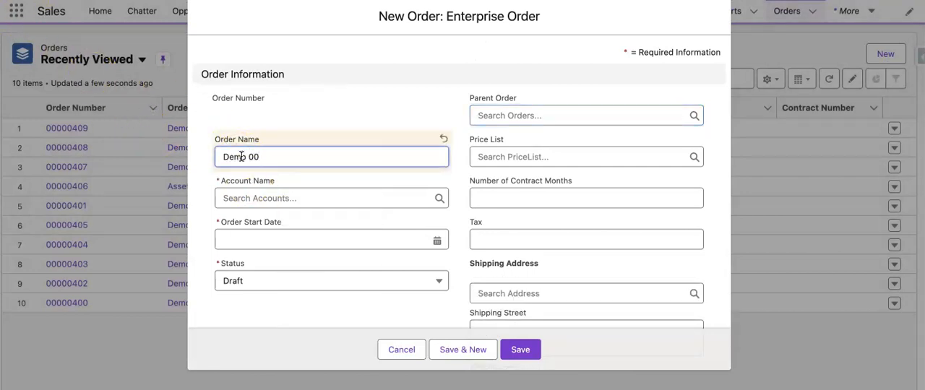
type("8")
left_click(230, 198)
left_click(224, 243)
left_click(253, 244)
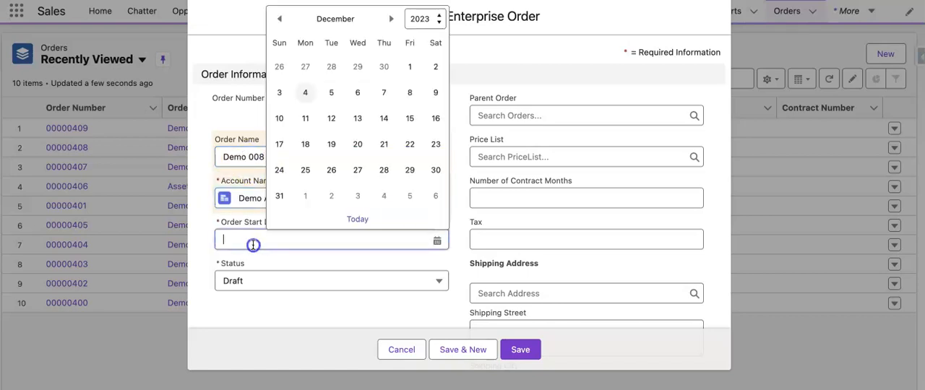
left_click(355, 219)
left_click(520, 354)
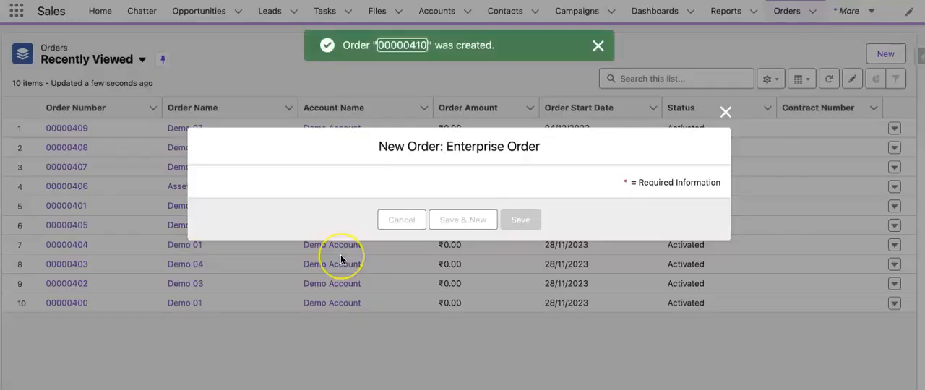
- Open the new order's configuration cart and set its price list to B2C PriceList
left_click(207, 187)
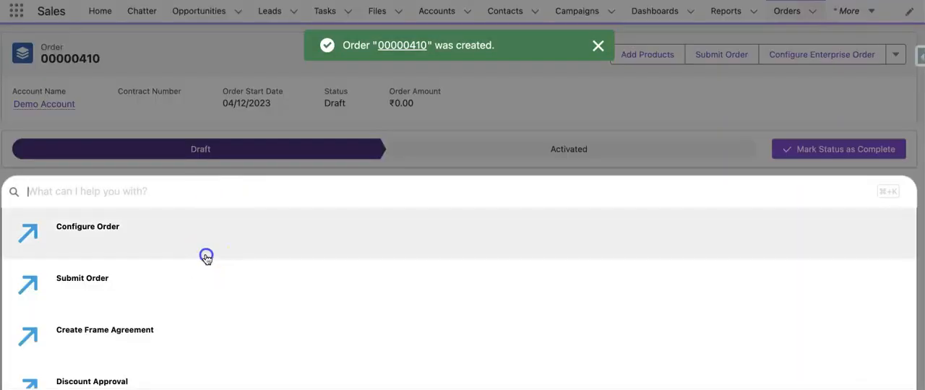
left_click(207, 256)
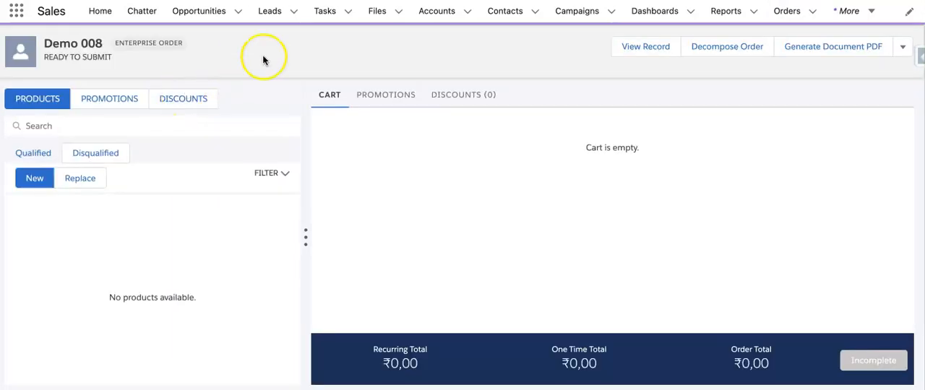
left_click(318, 59)
left_click(304, 84)
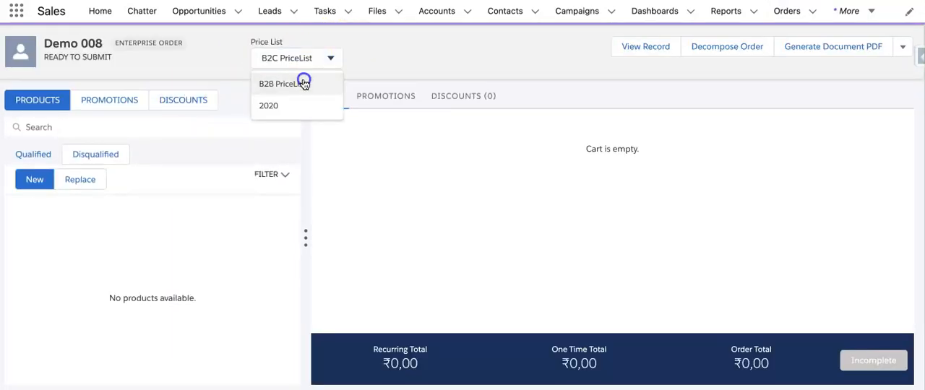
- Search the products for "Modem", add the Home Hub Modem to the Demo 008 cart, and decompose the order
left_click(175, 129)
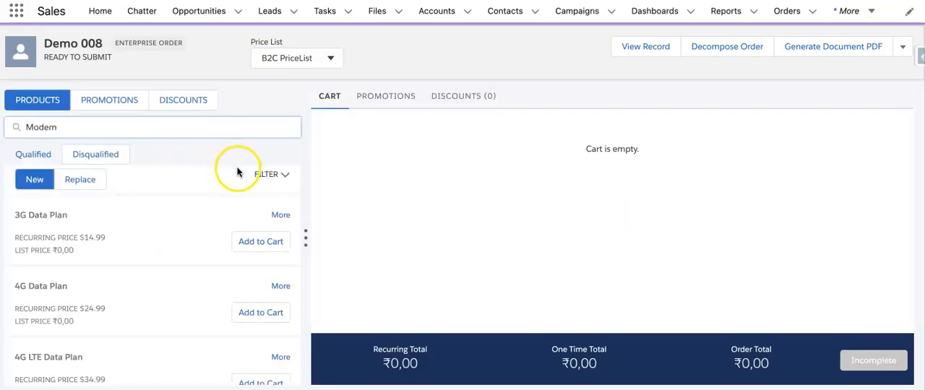
left_click(251, 237)
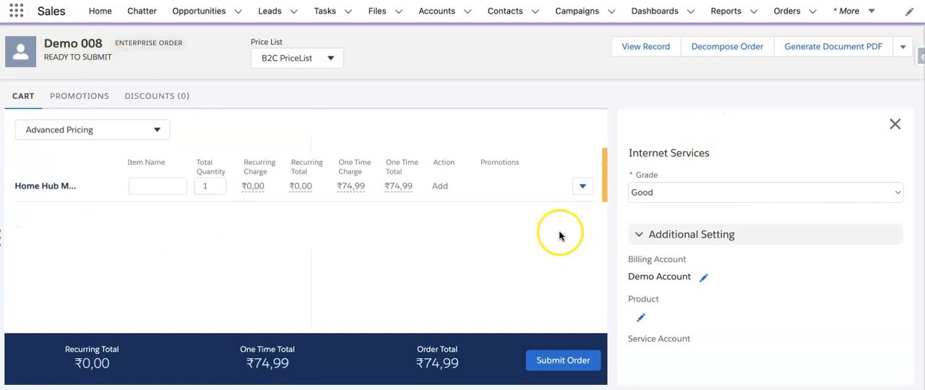
left_click(744, 46)
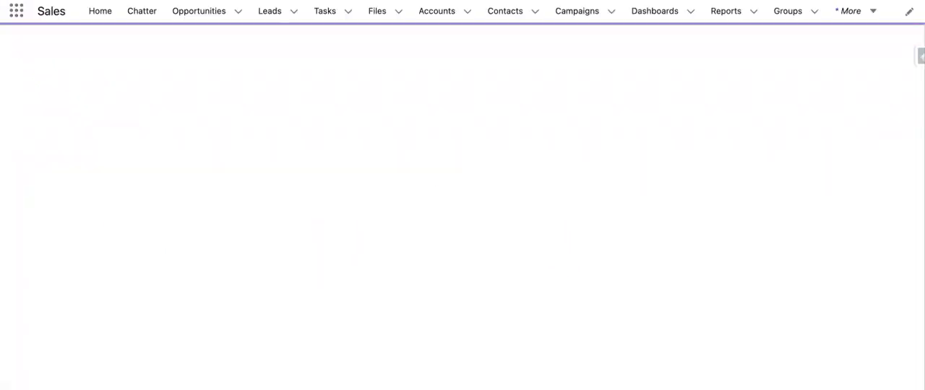
scroll(310, 306, "down", 2)
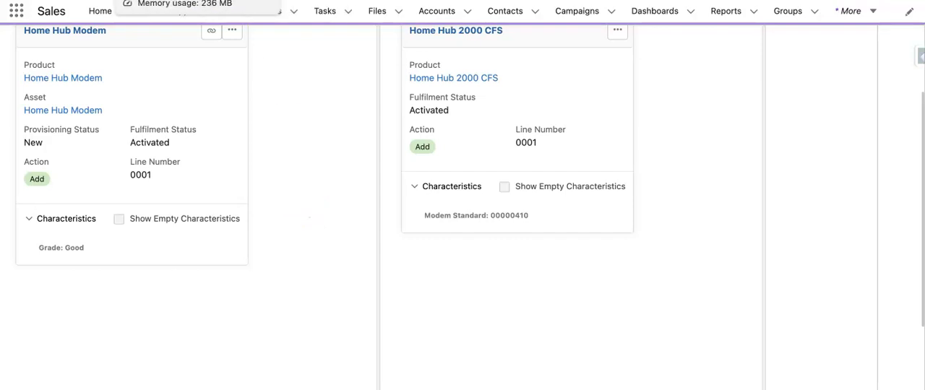
- Delete the Order.OrderNumber mapping rule from the Home Hub Modem --> Home Hub 2000 CFS decomposition relationship
left_click(147, 0)
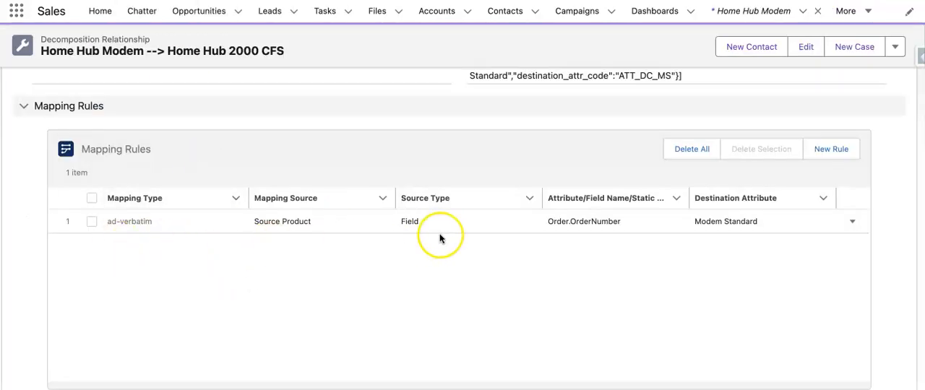
left_click(786, 228)
left_click(92, 221)
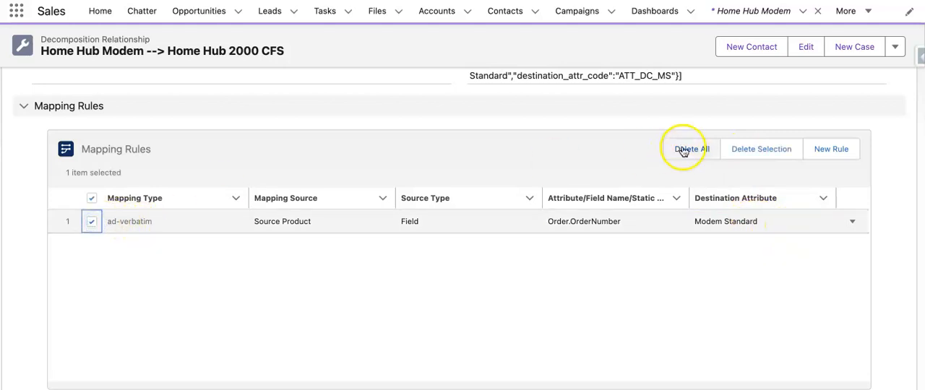
left_click(765, 154)
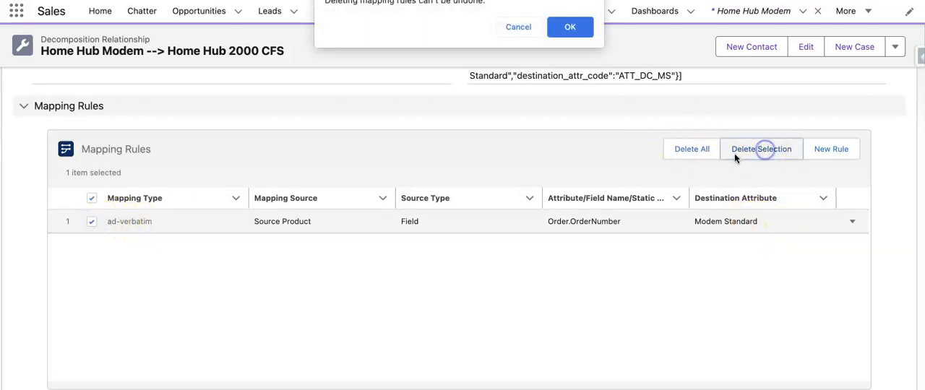
left_click(563, 26)
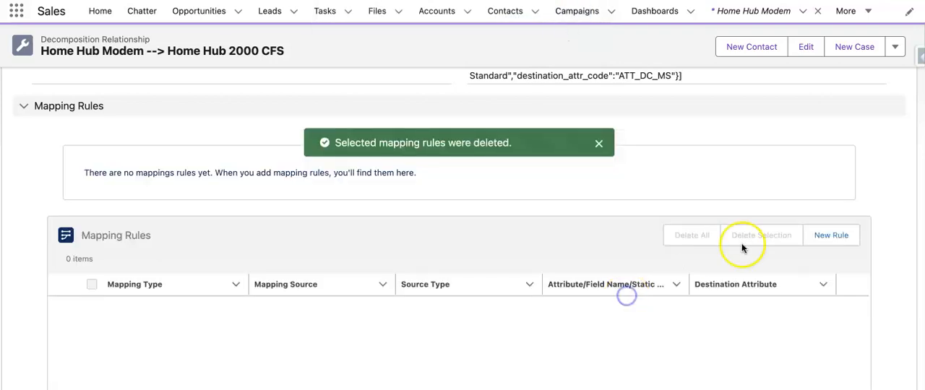
- Add a new Static mapping rule with the value DEMO001 and Modem Standard as the destination attribute
scroll(754, 335, "down", 3)
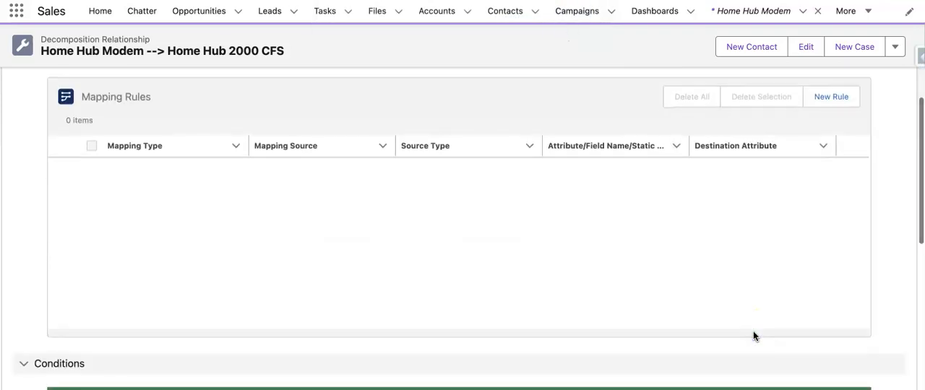
left_click(830, 96)
left_click(378, 155)
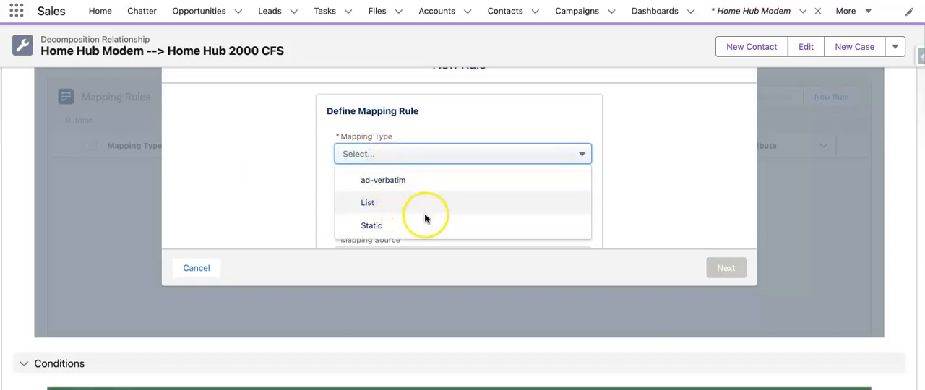
left_click(423, 225)
left_click(432, 200)
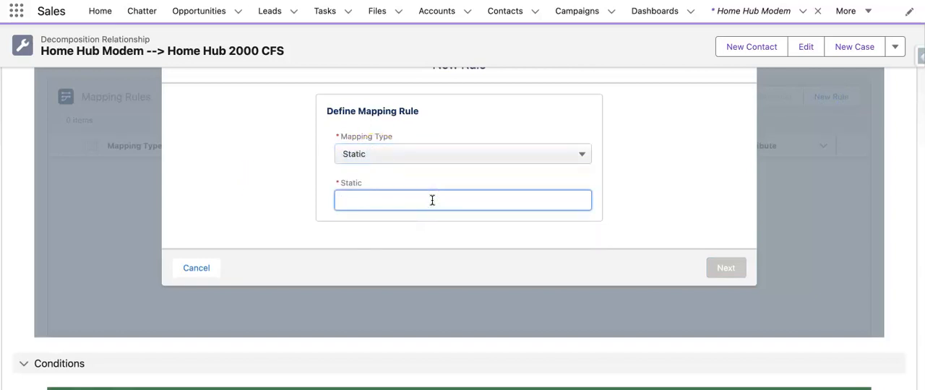
type("D")
left_click(412, 203)
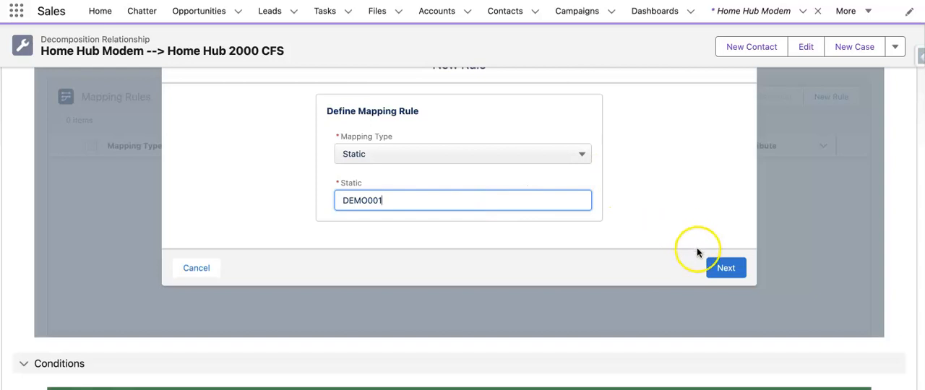
left_click(722, 268)
left_click(183, 177)
left_click(723, 268)
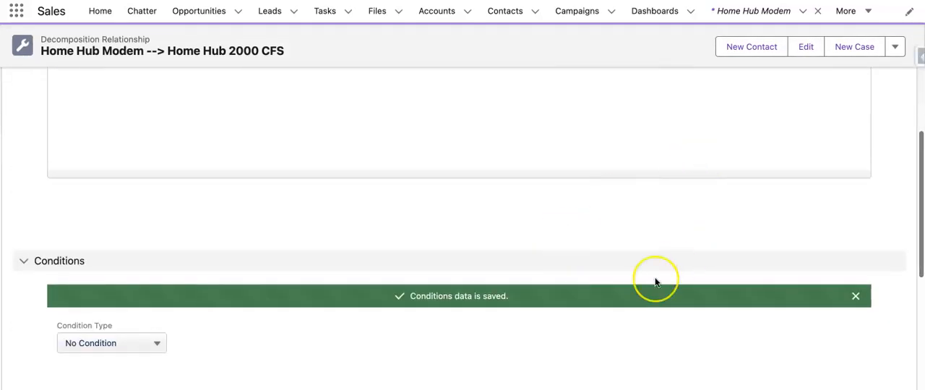
scroll(656, 281, "down", 2)
scroll(656, 283, "up", 8)
scroll(656, 282, "down", 1)
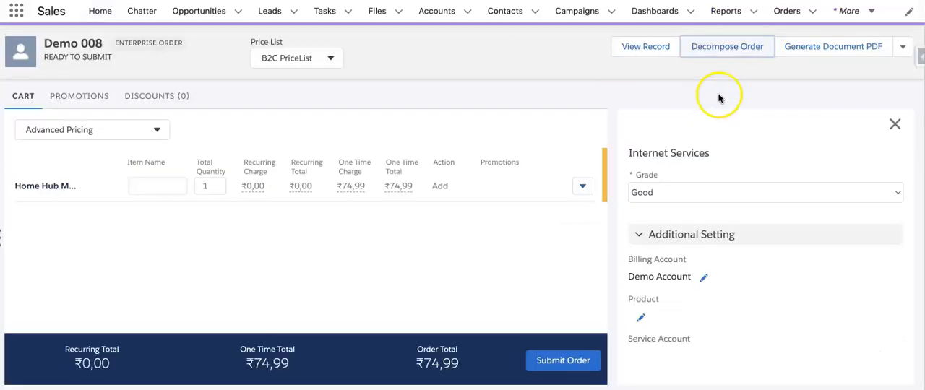
- Create a new enterprise order named Demo009 for Demo Account with the start date 04/12/2023
left_click(786, 11)
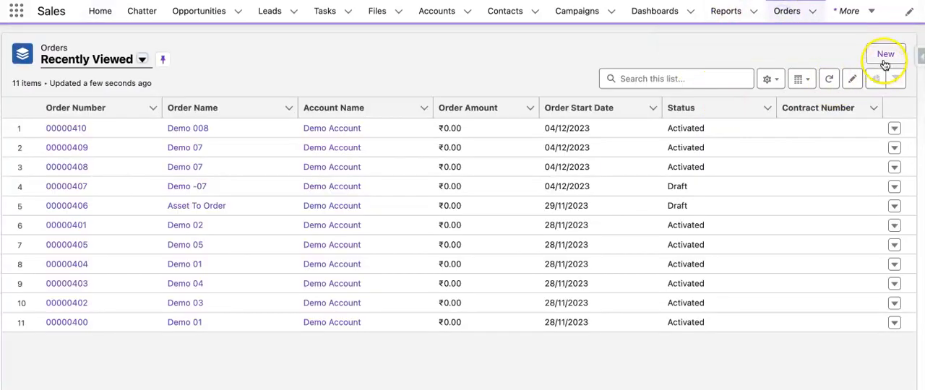
left_click(884, 64)
left_click(344, 154)
type("Dmeo")
key("BackSpace")
key("BackSpace")
type("emo009")
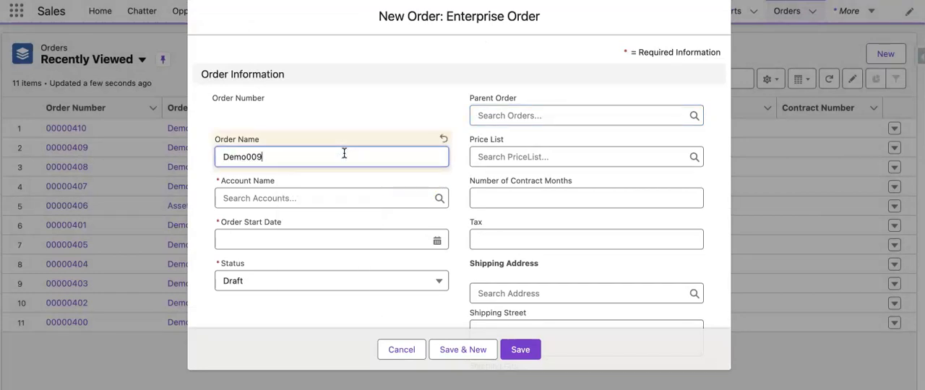
left_click(361, 196)
left_click(354, 250)
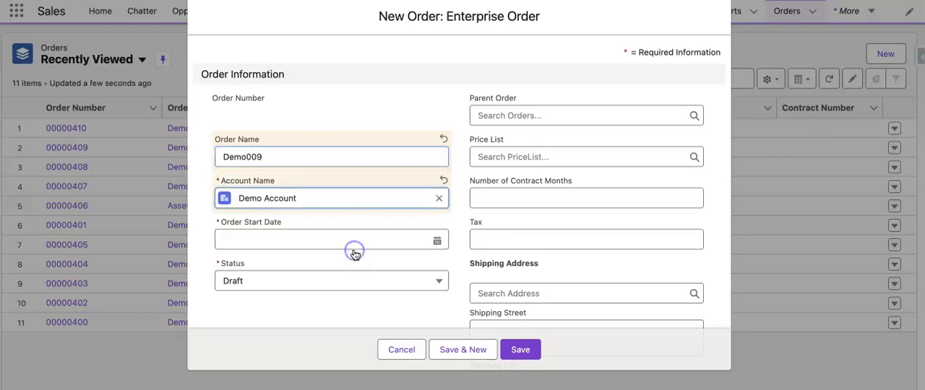
left_click(356, 239)
left_click(357, 221)
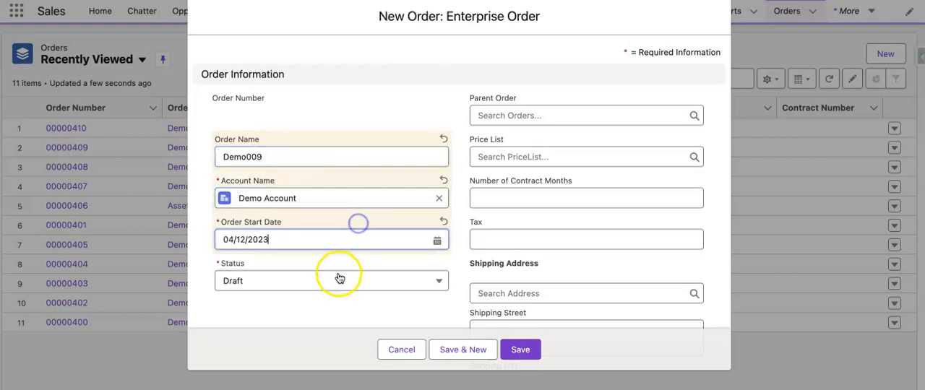
left_click(515, 349)
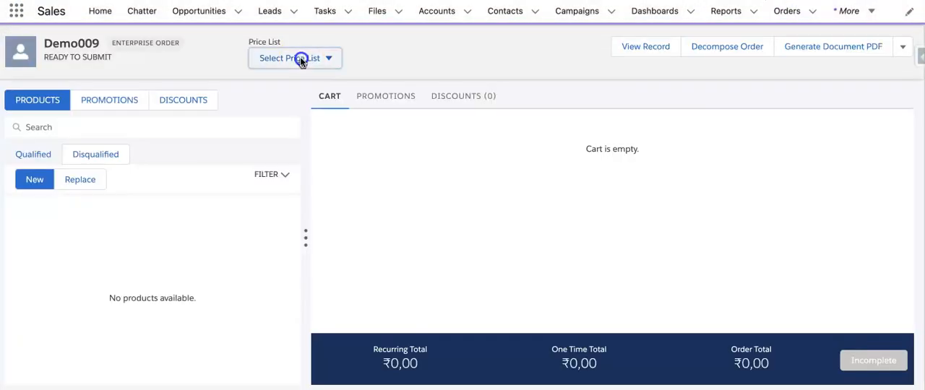
- Using the B2C PriceList, add the Home Hub Modem to the Demo009 cart and decompose the order
left_click(299, 58)
left_click(299, 77)
left_click(218, 128)
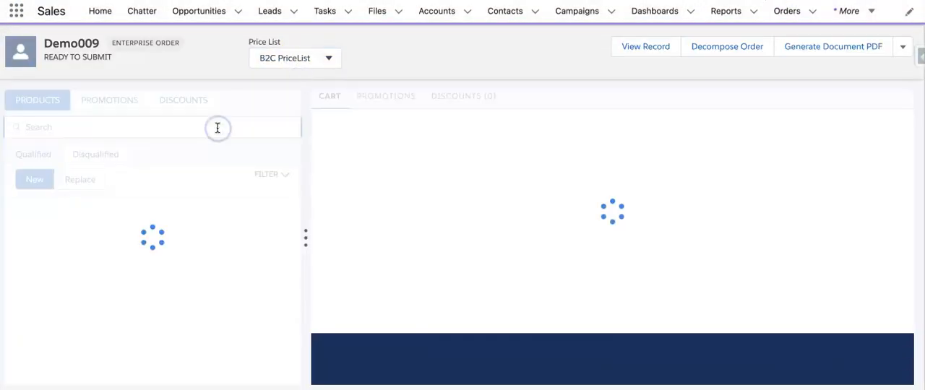
left_click(217, 128)
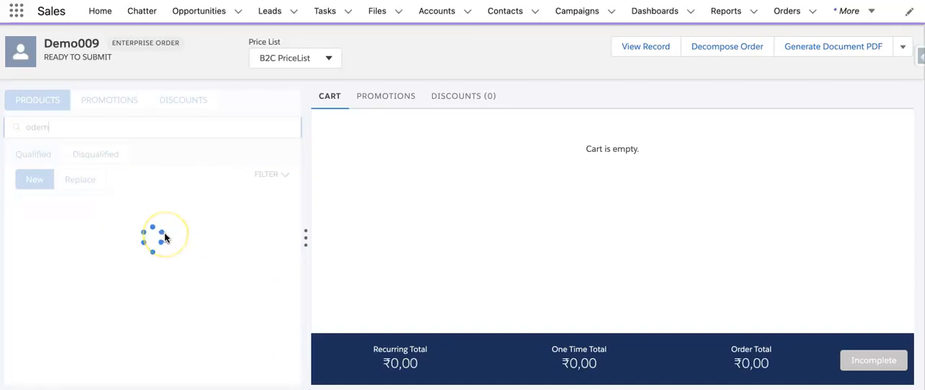
left_click(256, 243)
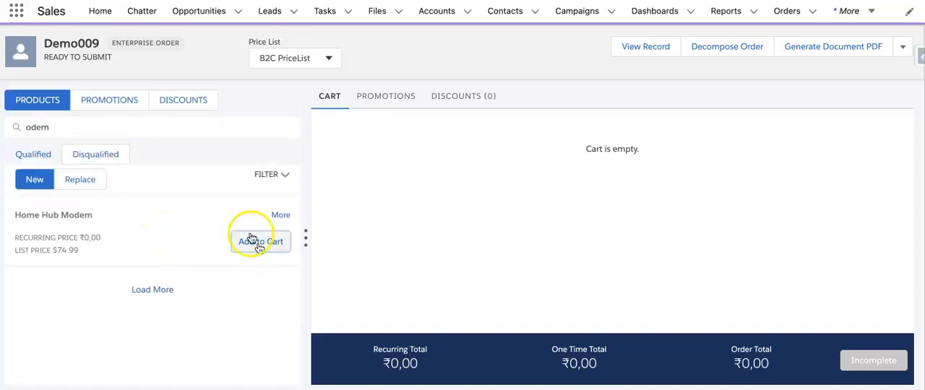
left_click(727, 48)
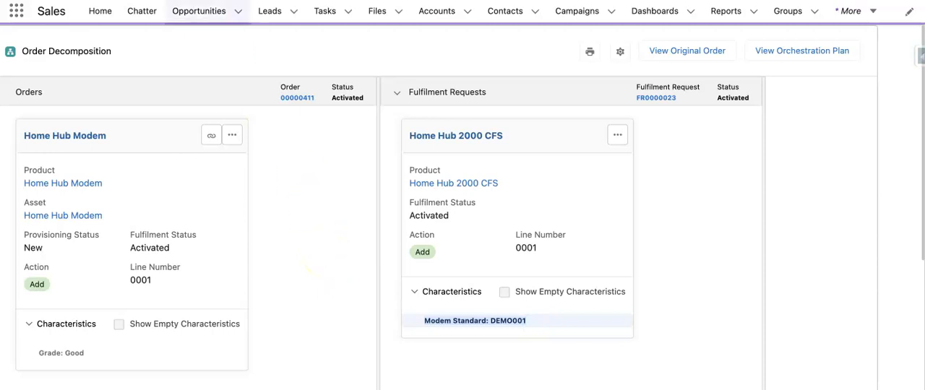
- Start a Single Condition on the decomposition relationship with Source Product Attribute as its product type
left_click(194, 0)
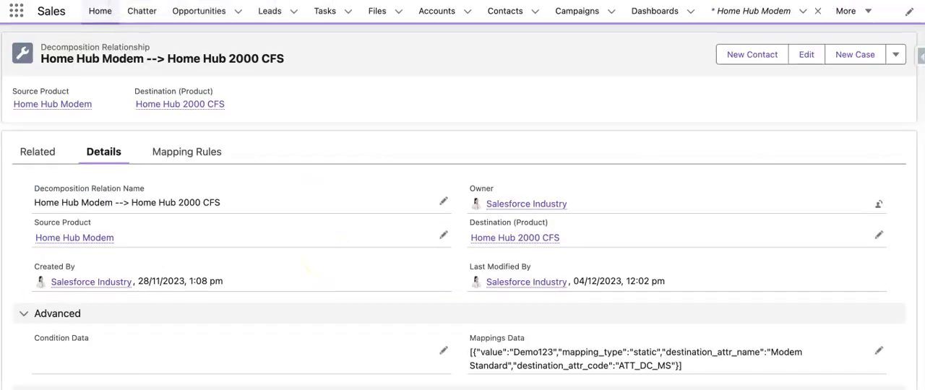
scroll(296, 276, "down", 2)
scroll(296, 276, "down", 10)
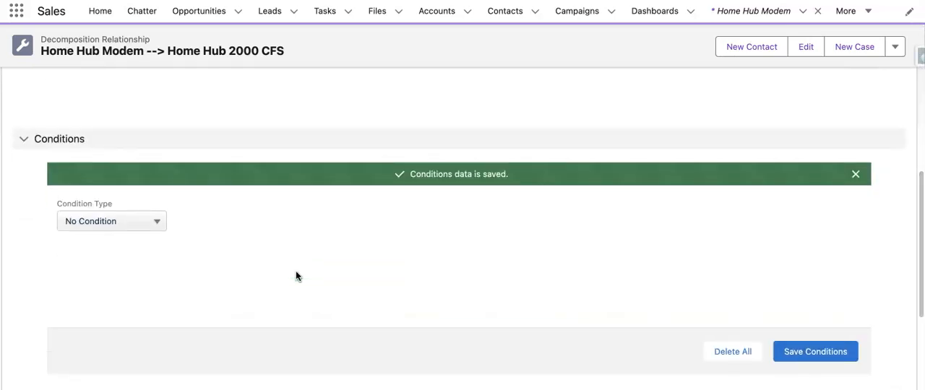
left_click(145, 225)
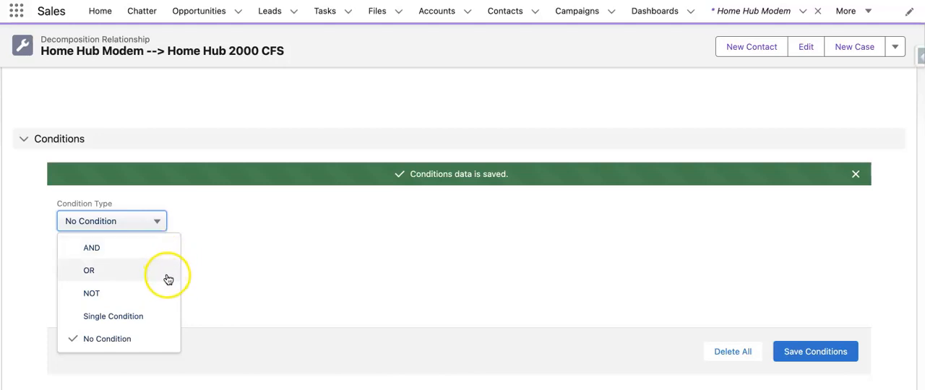
left_click(155, 320)
left_click(295, 225)
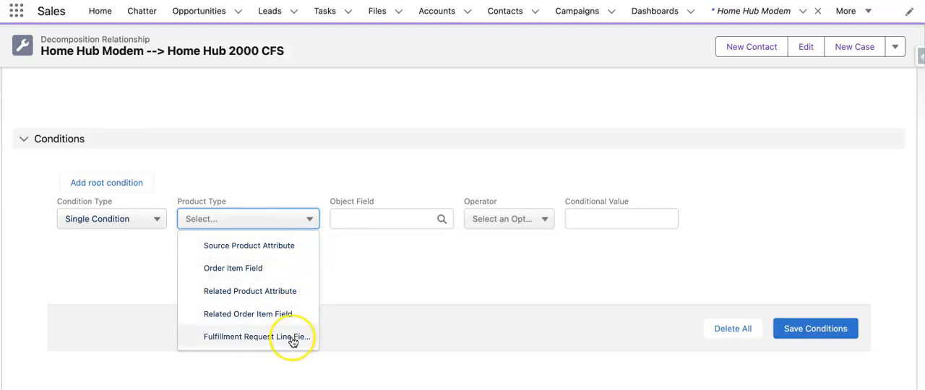
left_click(287, 248)
- Choose the Grade attribute of the Internet Services category as the condition's object field
left_click(390, 219)
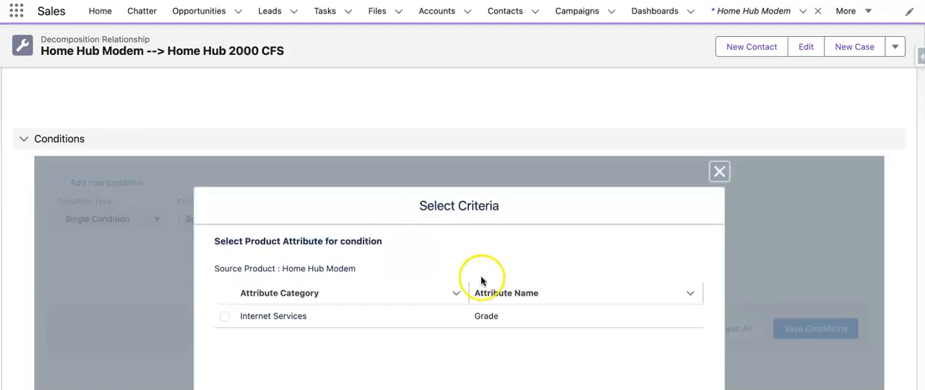
scroll(481, 278, "down", 1)
left_click(223, 253)
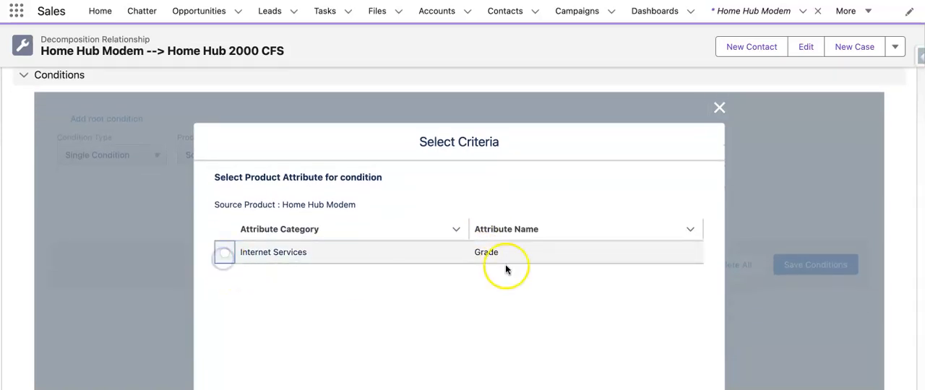
left_click(227, 256)
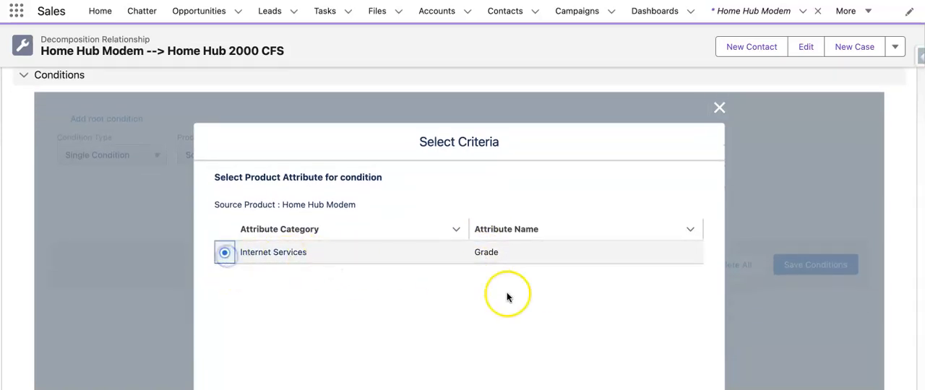
scroll(506, 295, "down", 3)
scroll(636, 303, "down", 3)
left_click(690, 317)
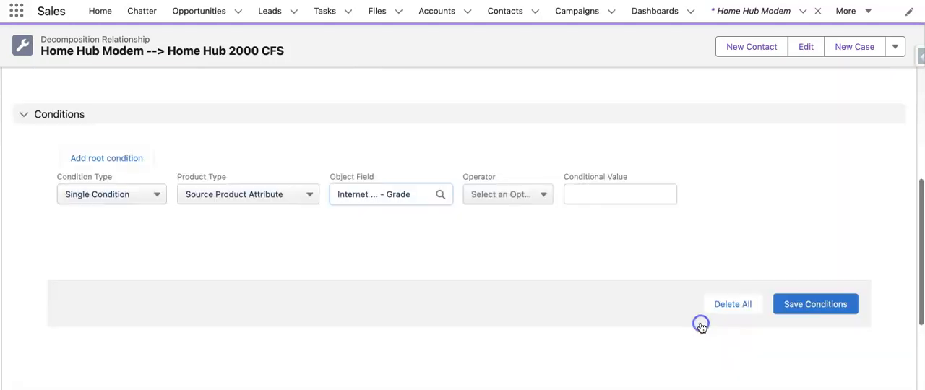
- Set the condition's operator to Equals with the conditional value Good, and save the conditions
left_click(533, 195)
scroll(553, 295, "down", 3)
left_click(547, 249)
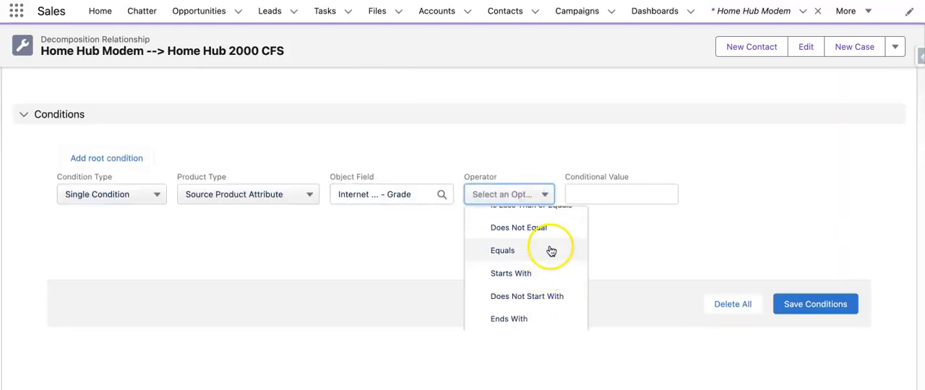
key("Tab")
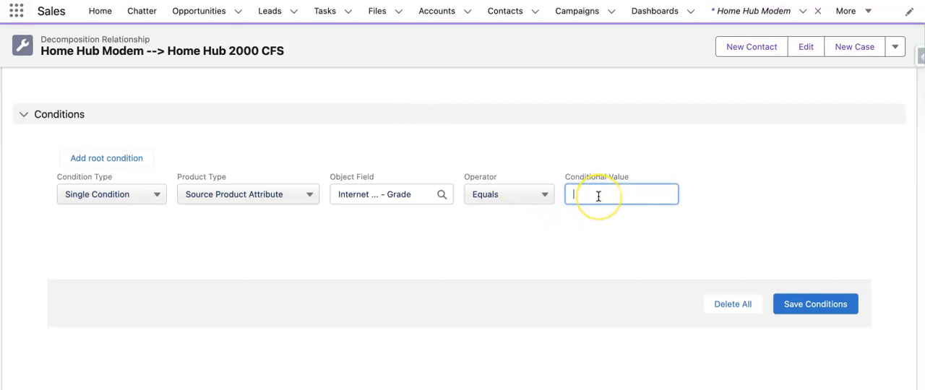
left_click(640, 263)
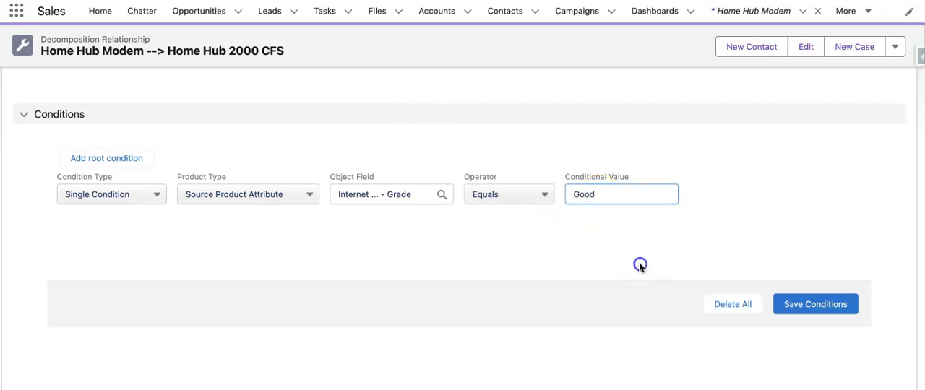
left_click(798, 304)
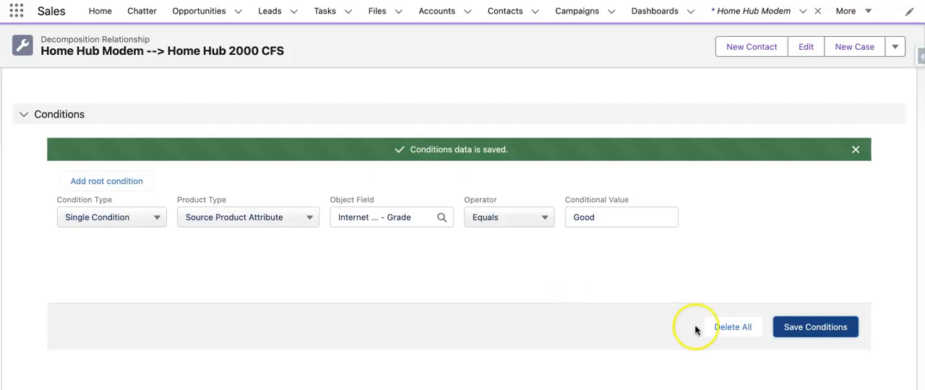
left_click(501, 275)
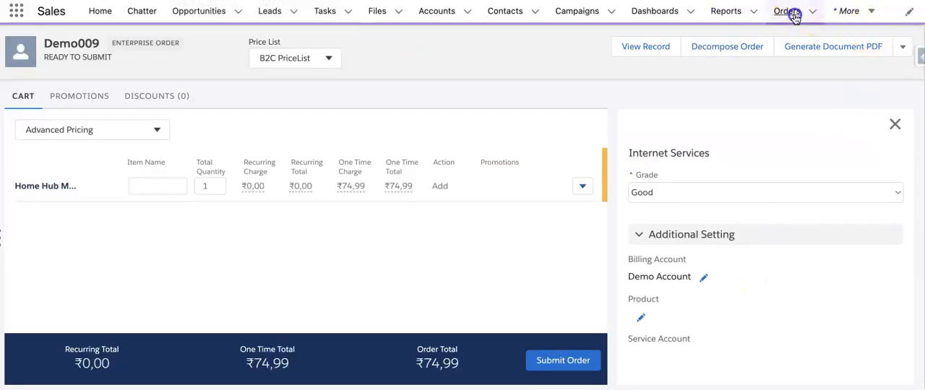
- Start a new enterprise order from the Orders list
left_click(792, 13)
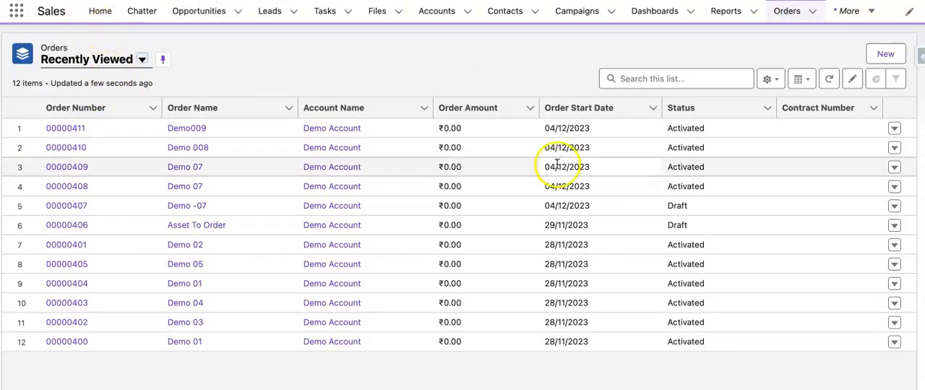
left_click(887, 55)
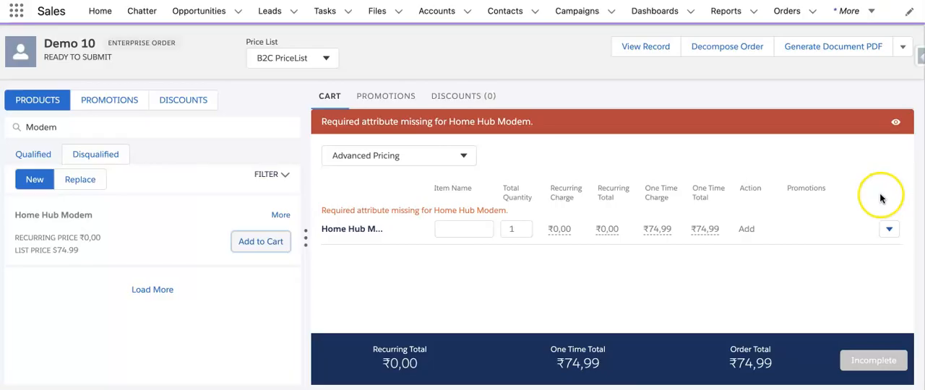
- Configure the Home Hub Modem in the Demo 10 cart with Grade set to Good, and decompose the order
left_click(888, 228)
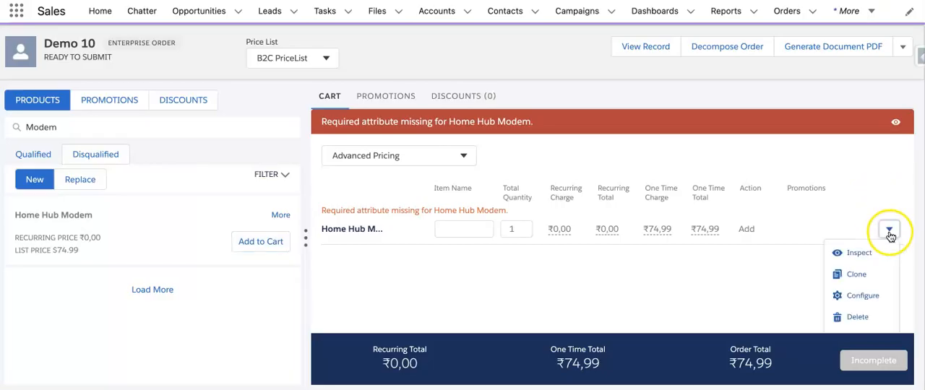
left_click(852, 294)
left_click(727, 189)
left_click(720, 208)
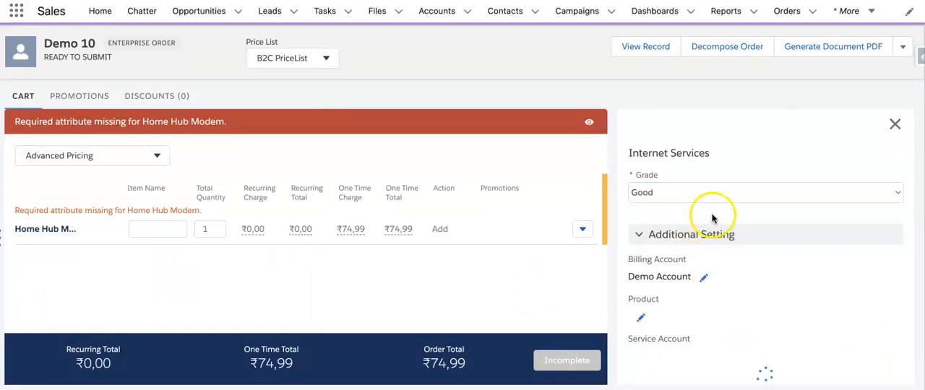
left_click(724, 52)
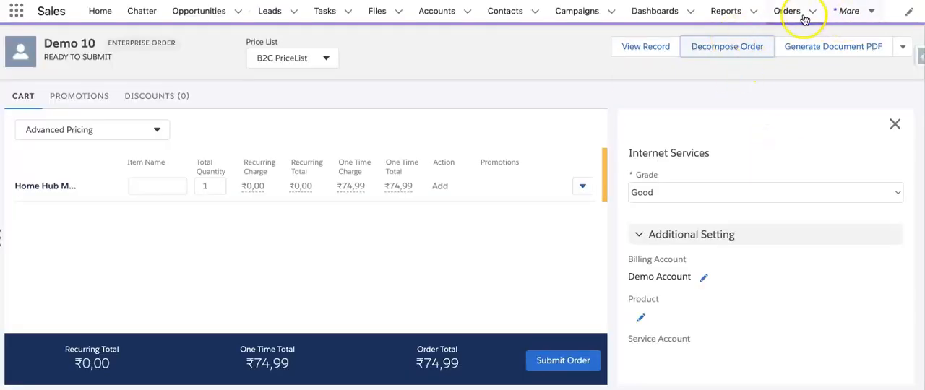
- Create a new enterprise order named Demo 11 for Demo Account with the order start date 04/12/2023
left_click(802, 16)
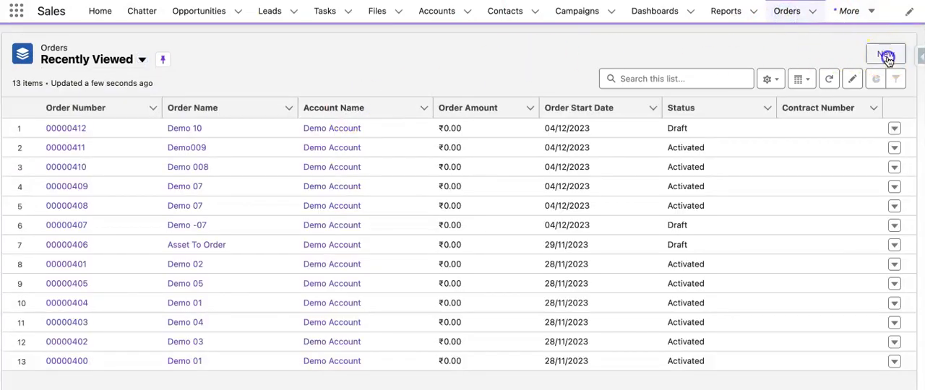
left_click(886, 56)
left_click(275, 155)
type("Demo ")
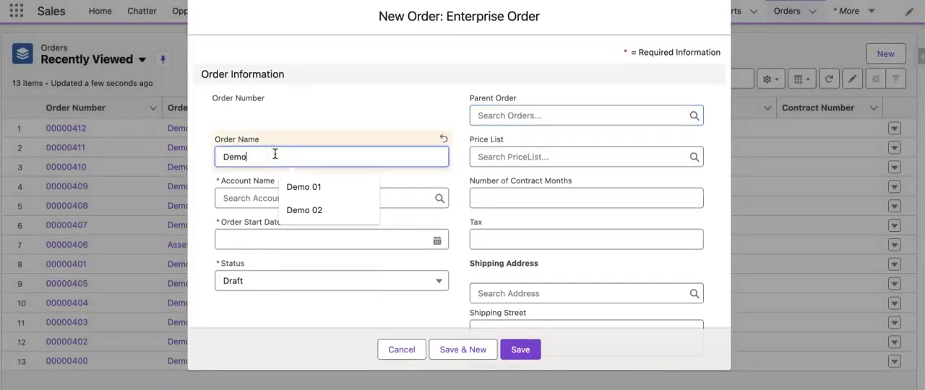
type("11")
left_click(248, 200)
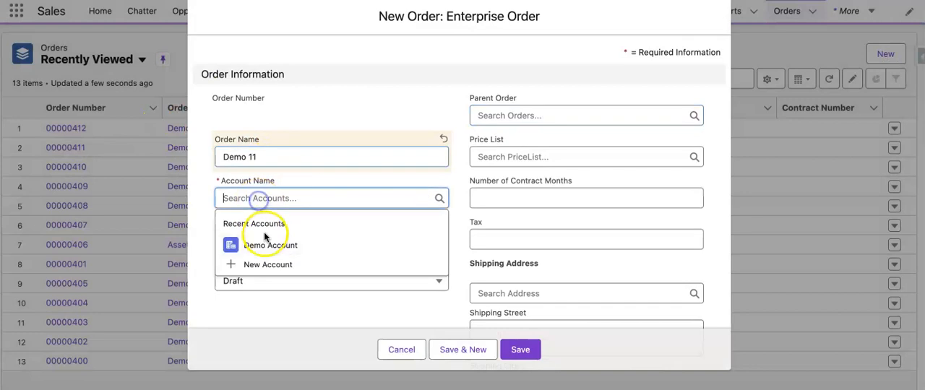
left_click(264, 244)
left_click(320, 240)
left_click(350, 217)
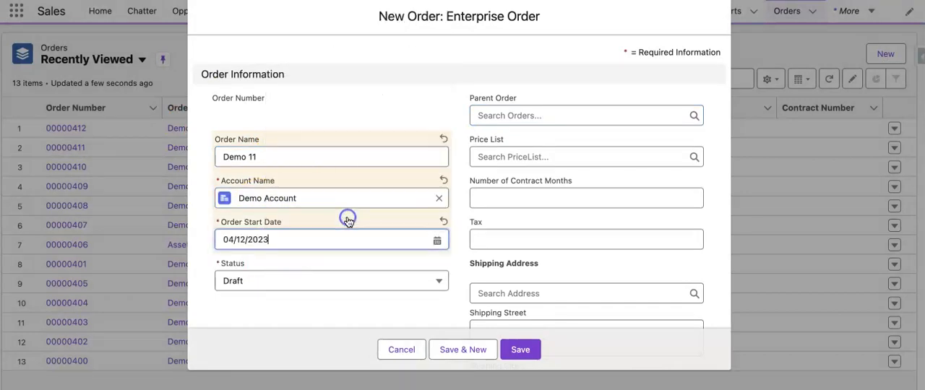
left_click(513, 348)
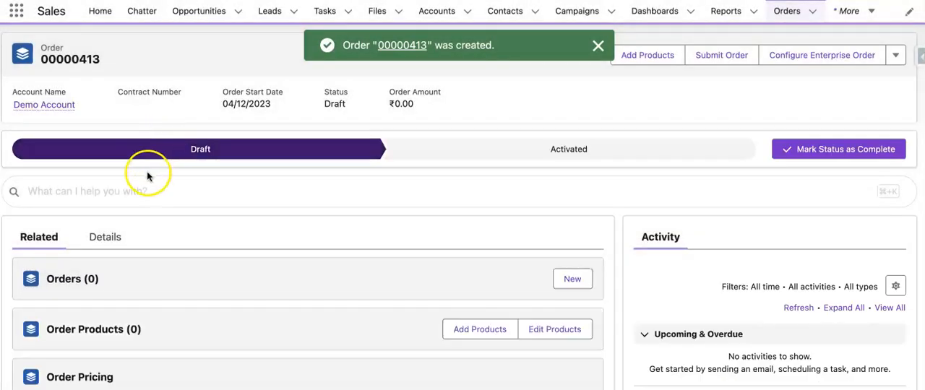
- Open the Demo 11 order's cart, select the B2C PriceList, and search for Modem to add the Home Hub Modem
left_click(148, 189)
left_click(160, 242)
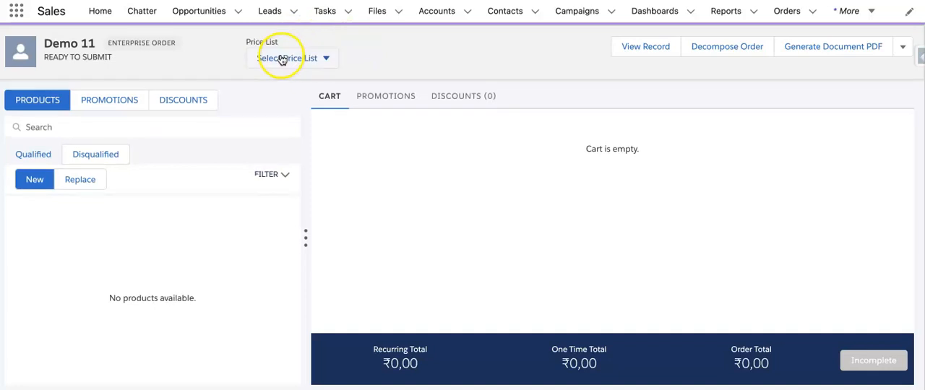
left_click(285, 60)
left_click(285, 85)
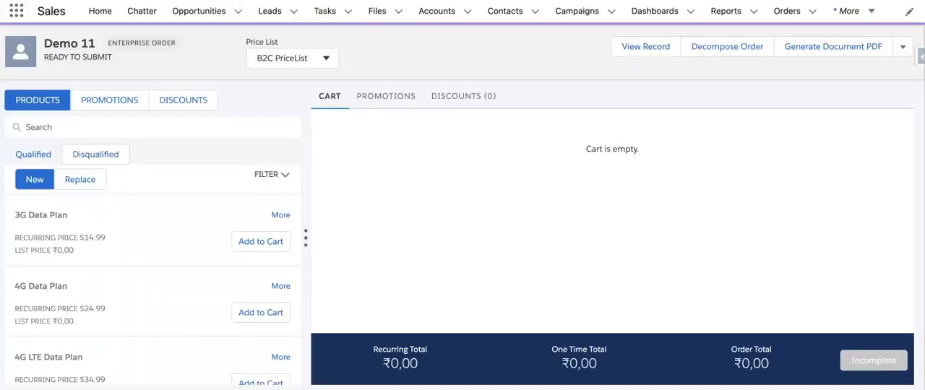
left_click(152, 129)
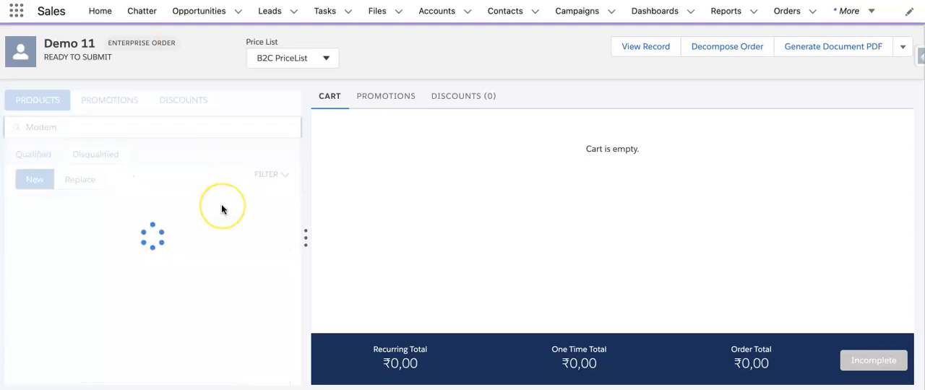
left_click(250, 239)
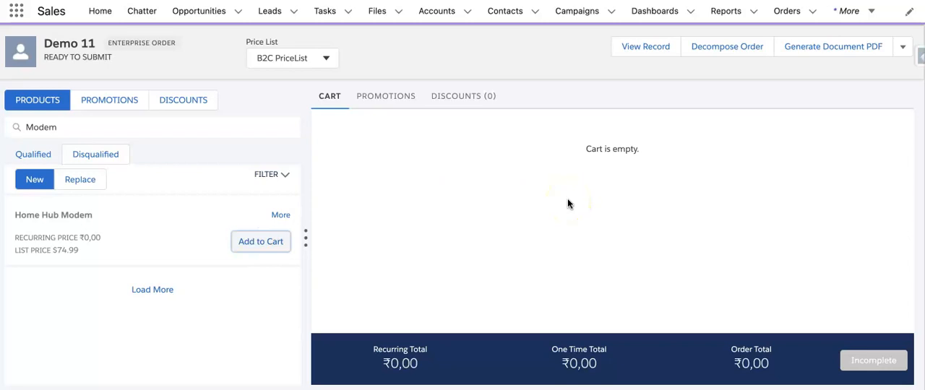
- Set the Home Hub Modem's Grade to Better in the Demo 11 cart, and decompose the order
left_click(889, 229)
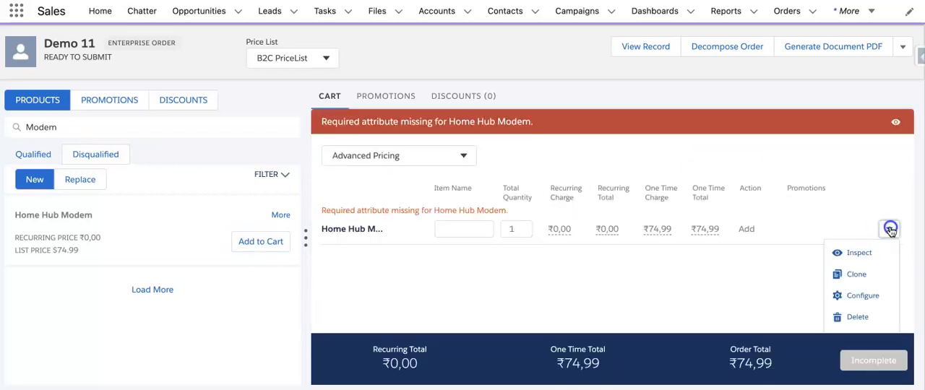
left_click(877, 297)
left_click(828, 192)
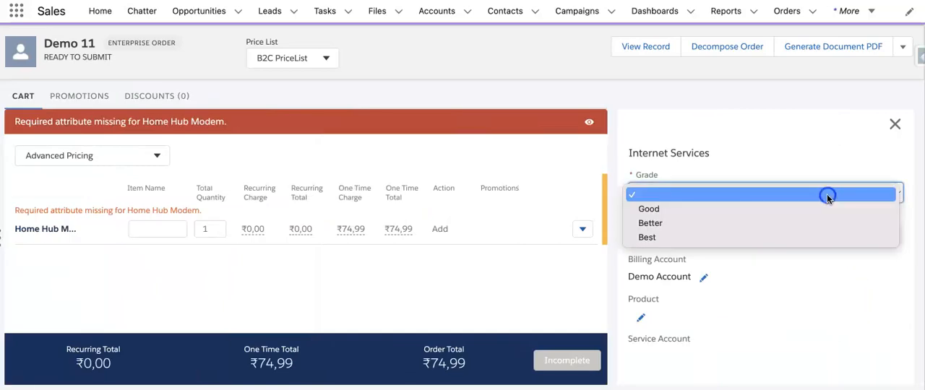
left_click(814, 224)
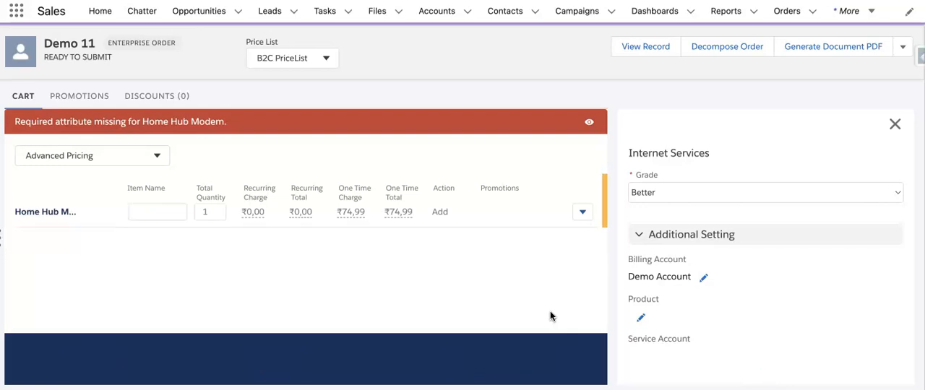
left_click(894, 124)
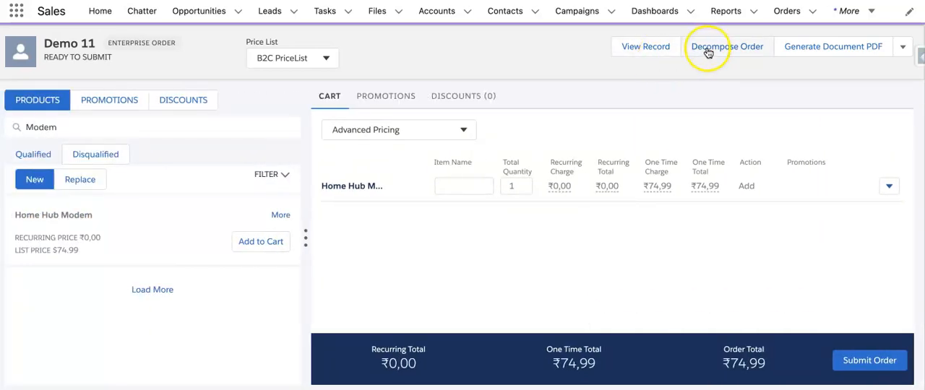
left_click(695, 57)
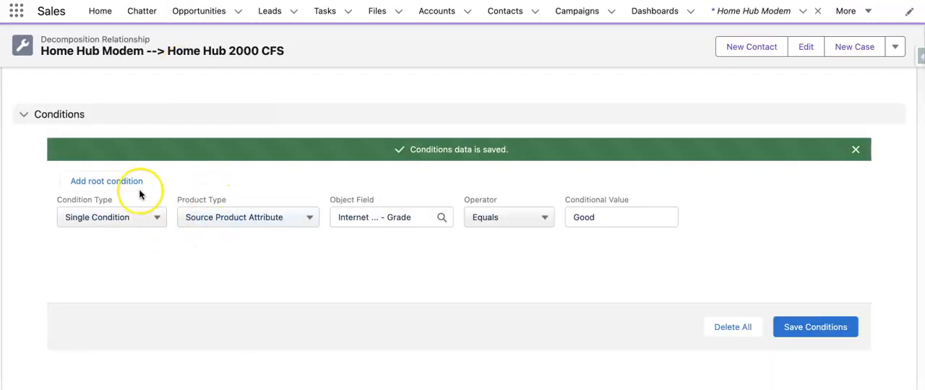
- Reload the decomposition relationship's details and review its Condition Data and Mappings Data
scroll(140, 192, "up", 10)
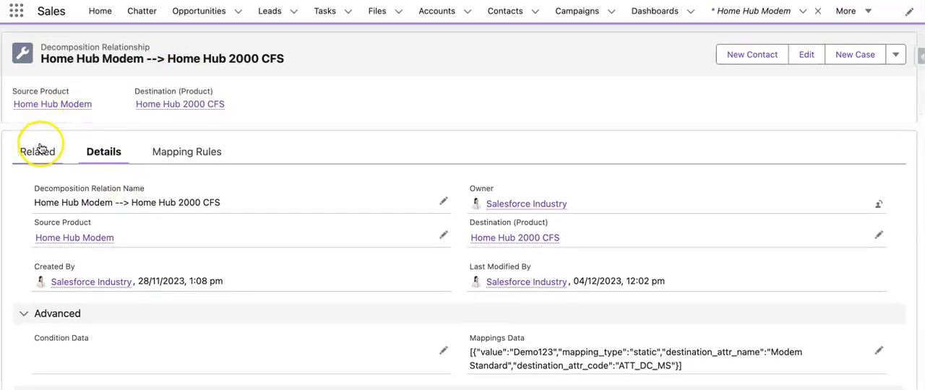
left_click(38, 151)
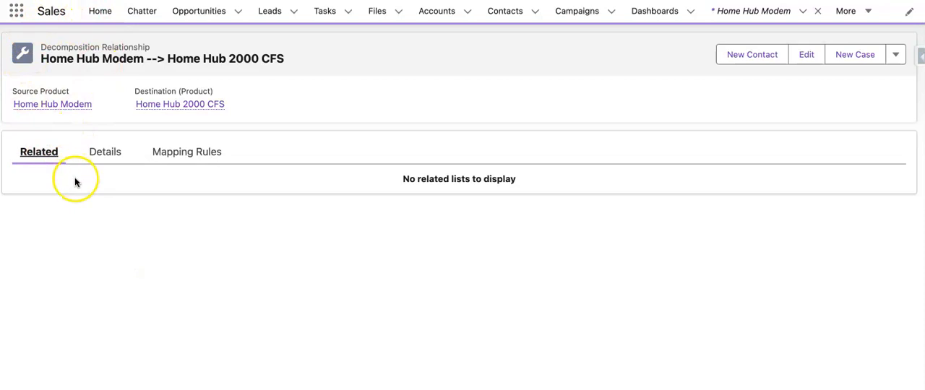
left_click(105, 151)
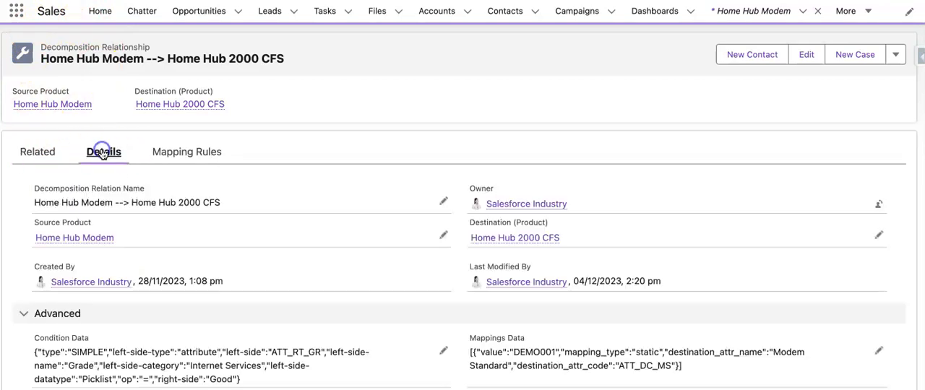
scroll(144, 254, "down", 5)
scroll(144, 258, "up", 5)
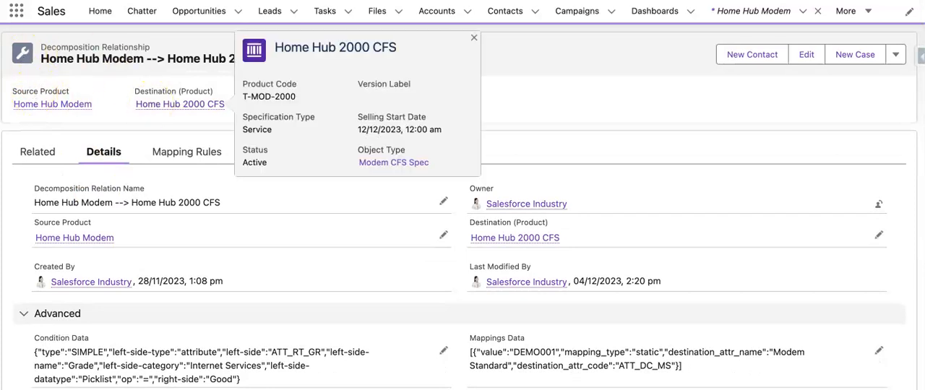
- Open the Home Hub Modem source product and go to its related source-product decomposition relationships
left_click(44, 105)
scroll(180, 273, "down", 2)
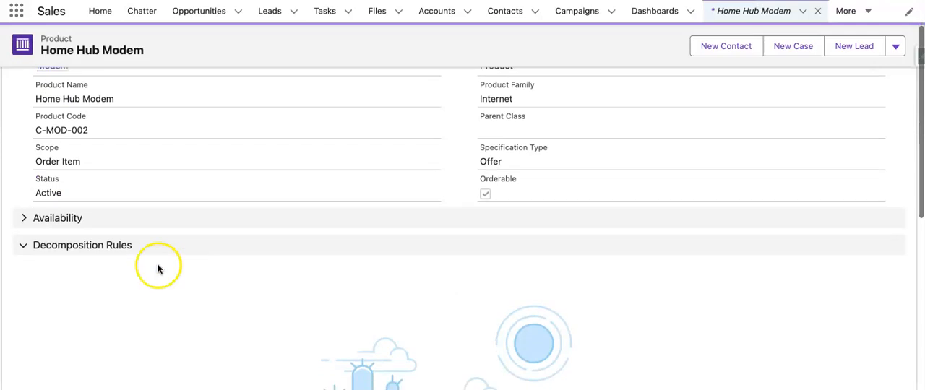
scroll(74, 185, "up", 2)
left_click(42, 153)
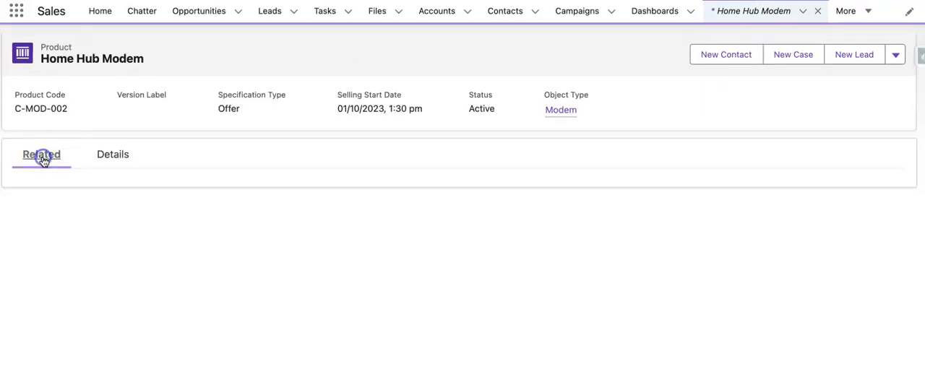
scroll(233, 258, "down", 3)
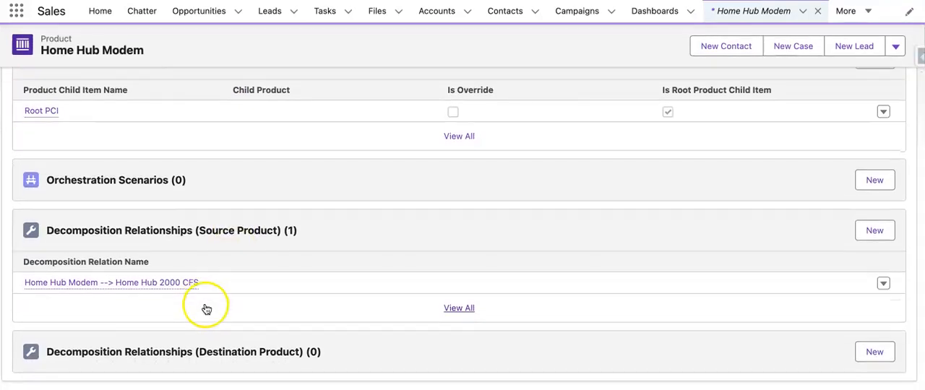
- Create a decomposition relationship named Hub-- 3000 from Home Hub Modem to the destination product Home Hub 3000 CFS, and save it
left_click(874, 237)
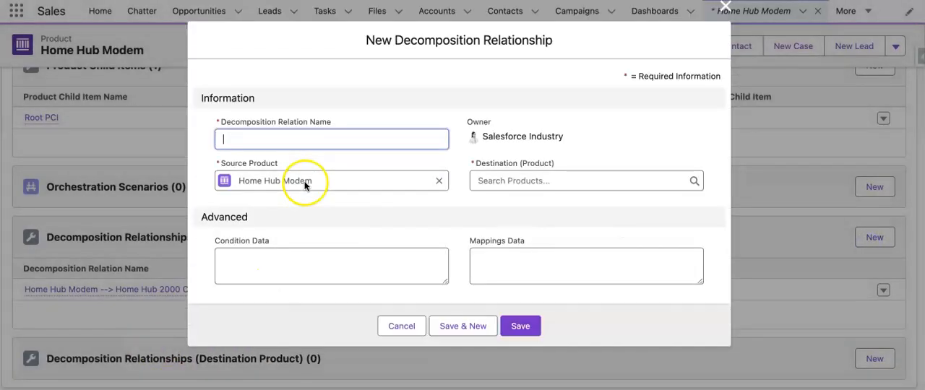
type("Hub-- 3")
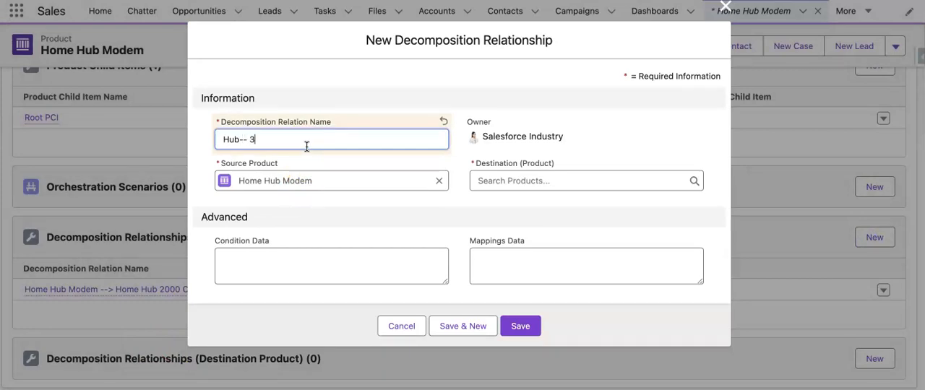
type("000")
left_click(514, 180)
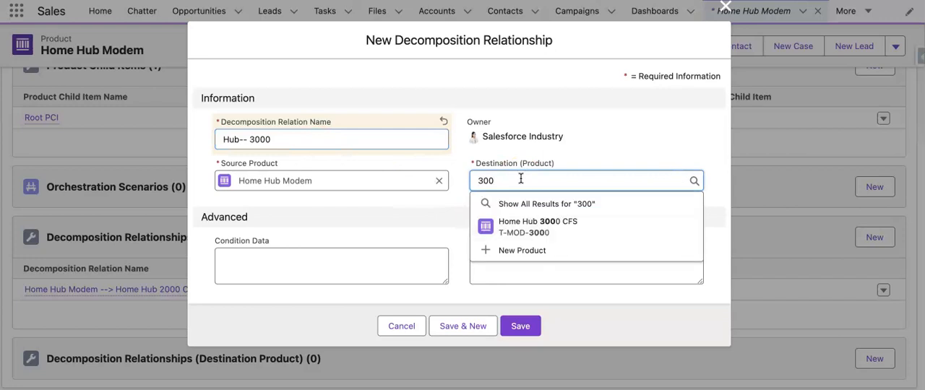
left_click(543, 223)
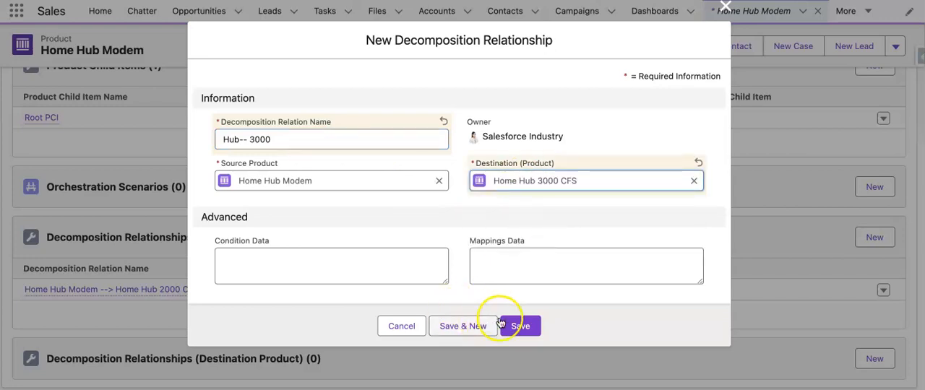
left_click(520, 332)
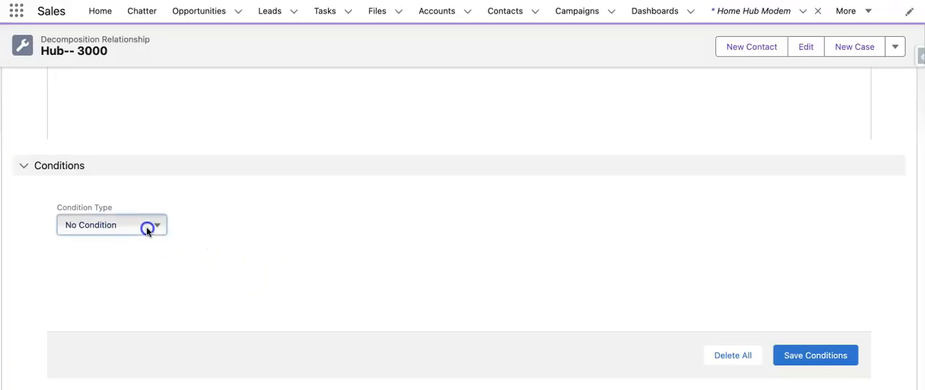
- Add a Single Condition to the Hub-- 3000 relationship with Source Product Attribute as its product type
left_click(149, 229)
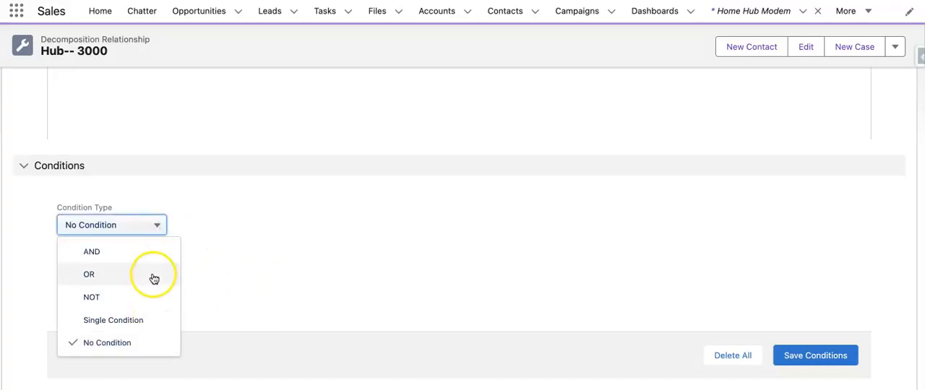
left_click(145, 323)
left_click(264, 251)
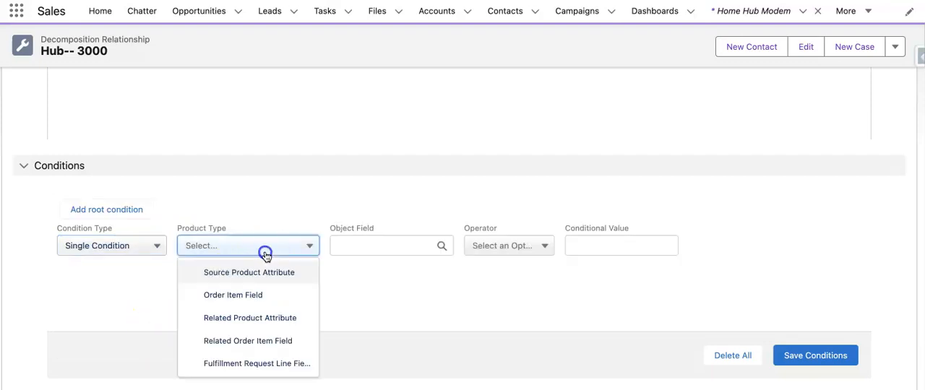
left_click(266, 273)
- Select the Internet Services Grade attribute of Home Hub Modem as the condition's object field
left_click(375, 248)
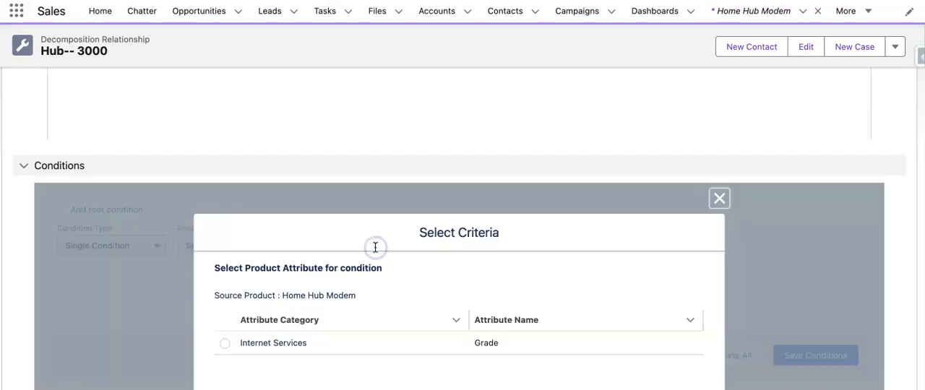
scroll(227, 347, "down", 3)
left_click(224, 235)
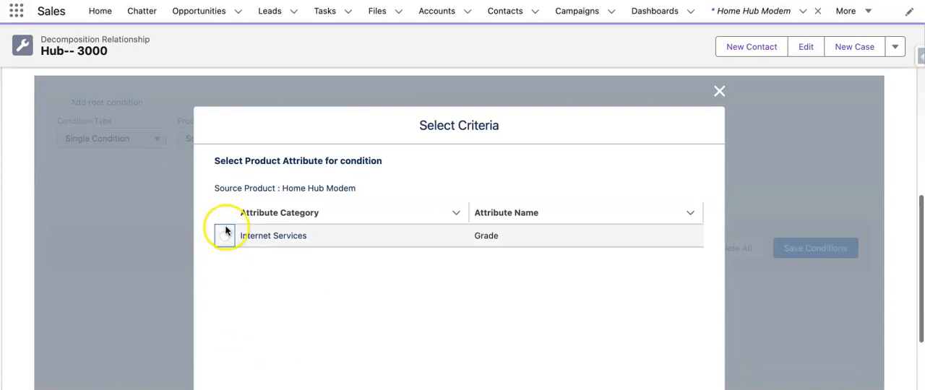
scroll(619, 299, "down", 5)
left_click(693, 318)
- Set the Grade condition to Equals with the conditional value Best, and save the conditions
left_click(516, 195)
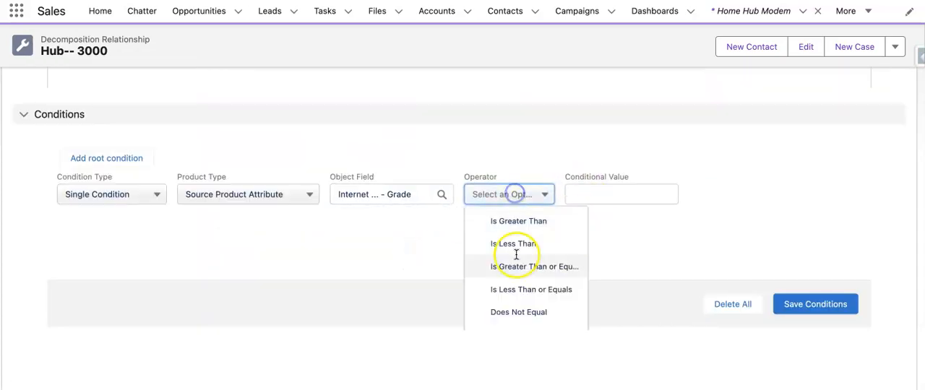
scroll(520, 285, "down", 1)
left_click(518, 280)
left_click(609, 195)
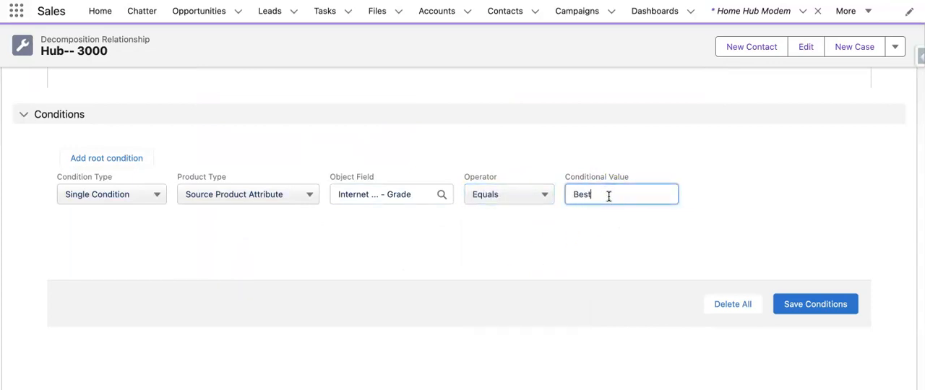
left_click(798, 310)
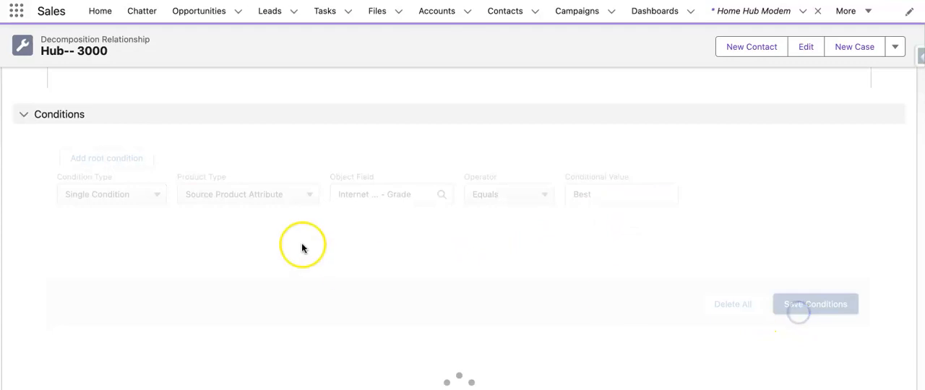
- Start a new mapping rule for the Hub-- 3000 relationship with Static as its mapping type
scroll(330, 200, "up", 5)
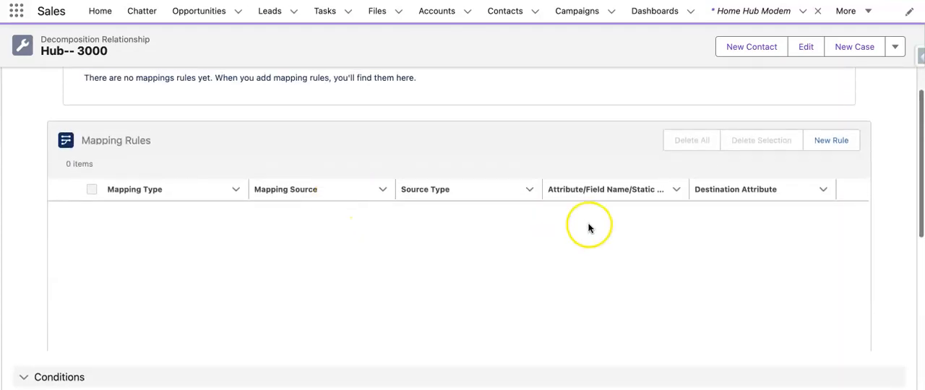
left_click(831, 140)
left_click(384, 181)
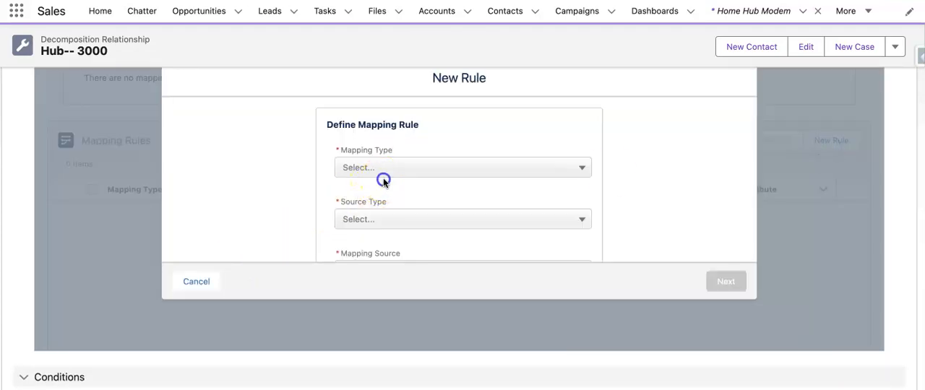
left_click(388, 243)
- Enter a static value beginning with "Be" for the mapping rule and continue to the target attribute selection
left_click(399, 215)
type("D")
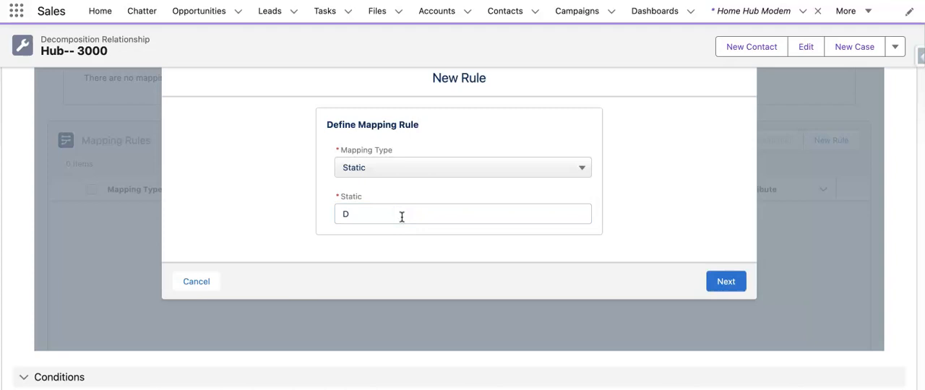
left_click(489, 214)
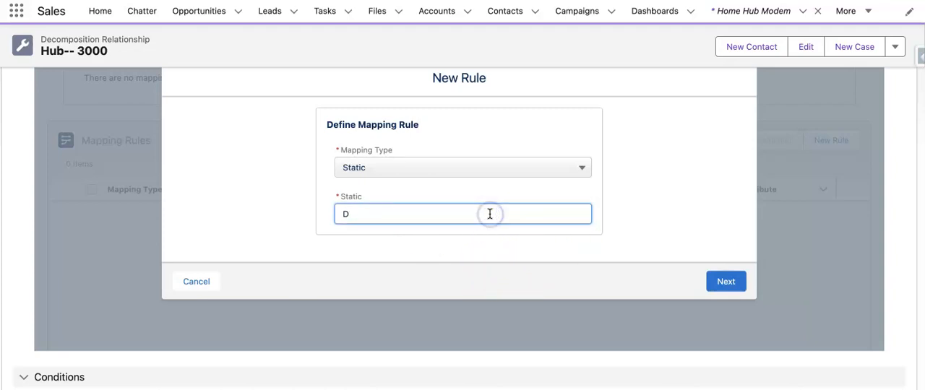
key("BackSpace")
left_click(454, 213)
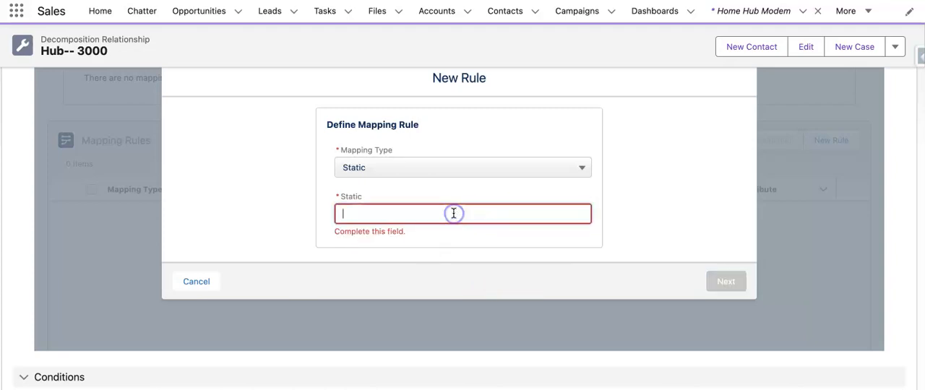
type("B")
left_click(439, 218)
type("est")
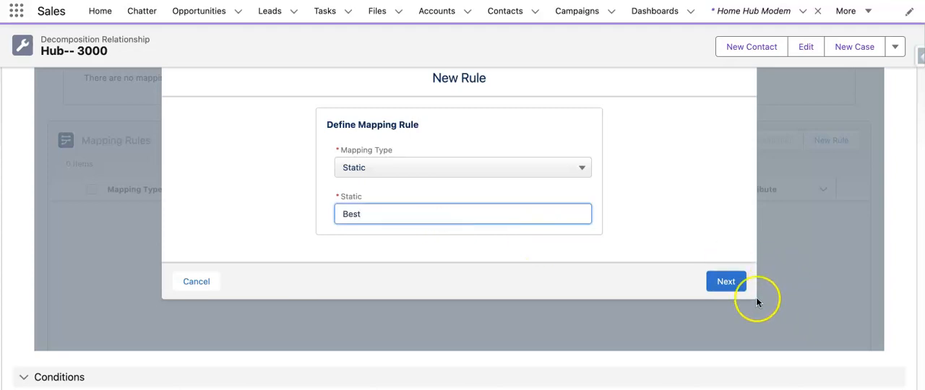
left_click(727, 281)
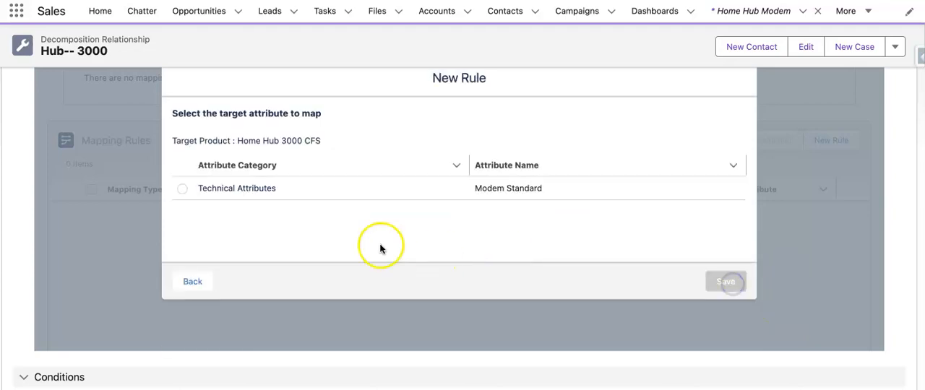
- Map the static value to the Modem Standard technical attribute, save the rule, and save the conditions again
left_click(182, 190)
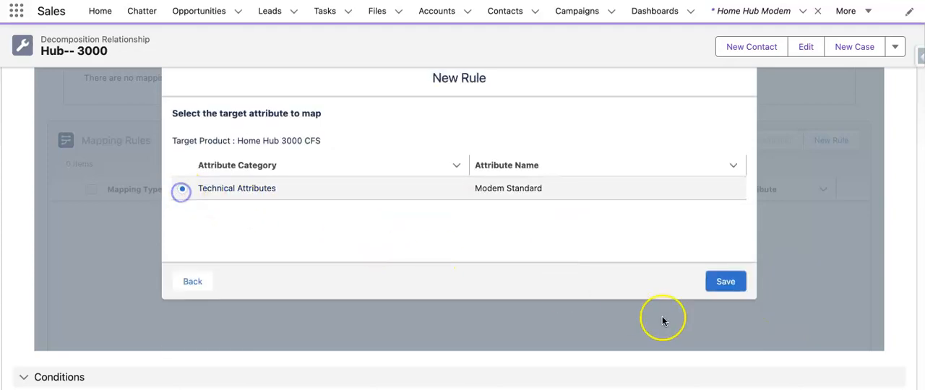
left_click(735, 281)
scroll(463, 290, "down", 4)
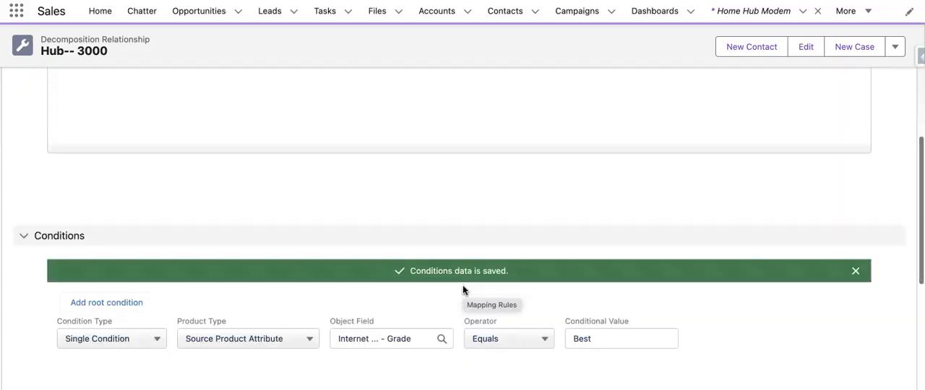
left_click(788, 339)
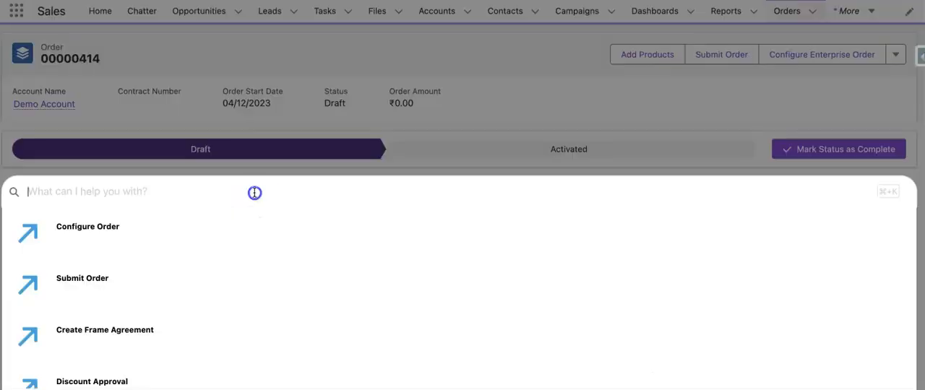
- Configure the new Best Order with B2C PriceList, and find and add Home Hub Modem to its cart
left_click(242, 238)
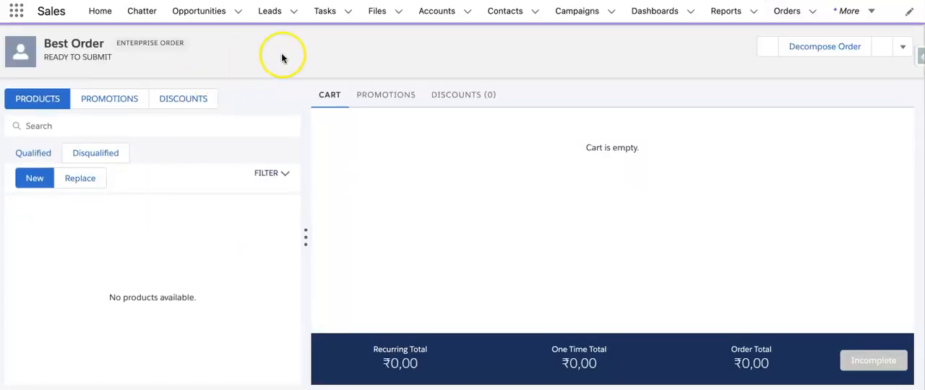
left_click(284, 57)
left_click(282, 84)
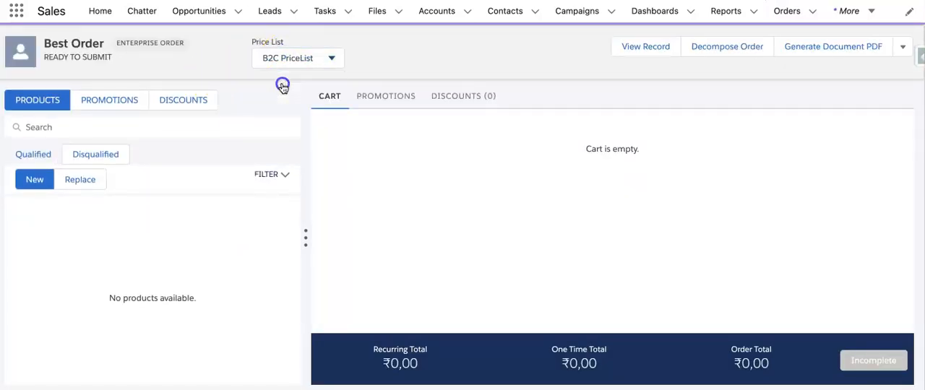
left_click(182, 129)
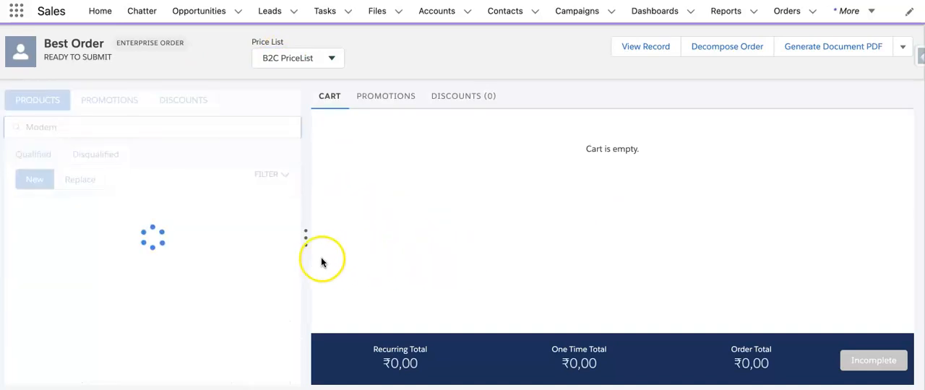
left_click(266, 243)
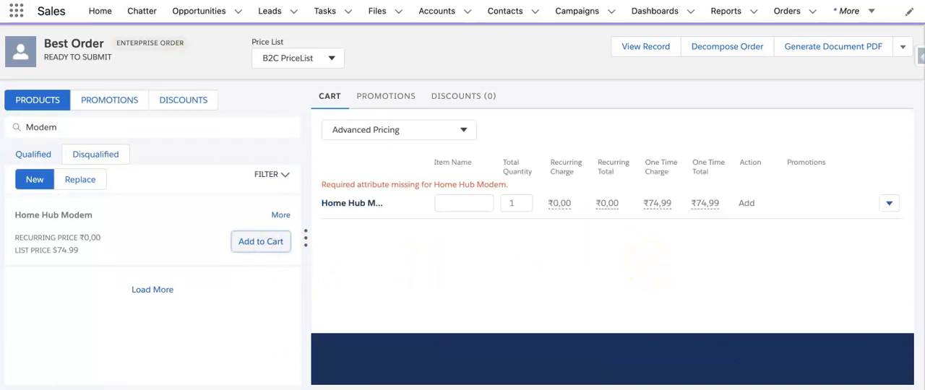
- Configure the Home Hub Modem cart item with Grade set to Best, and decompose the order
left_click(887, 188)
left_click(890, 229)
left_click(875, 294)
left_click(733, 186)
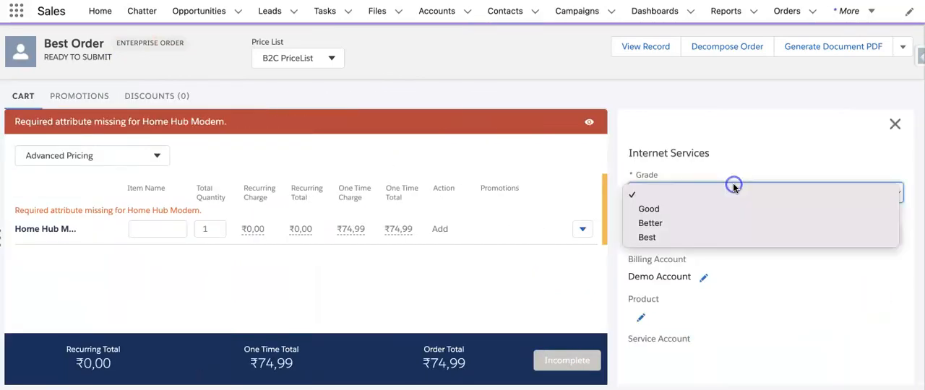
left_click(650, 236)
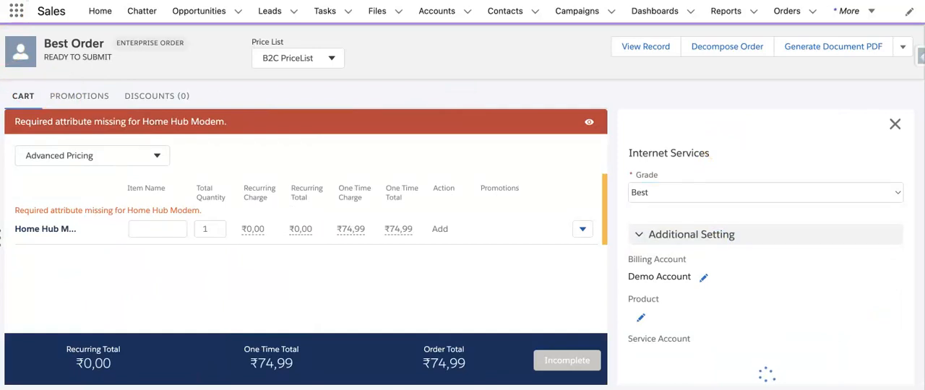
left_click(713, 51)
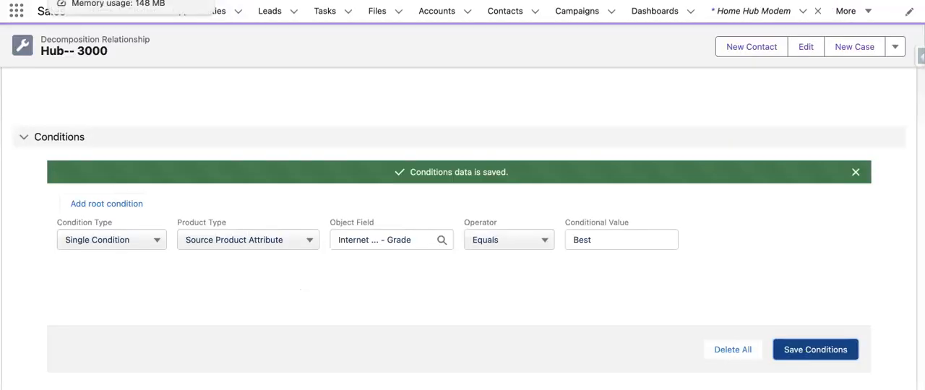
- Return to the Hub-- 3000 decomposition relationship and review its mapping rules and conditions
scroll(311, 221, "up", 10)
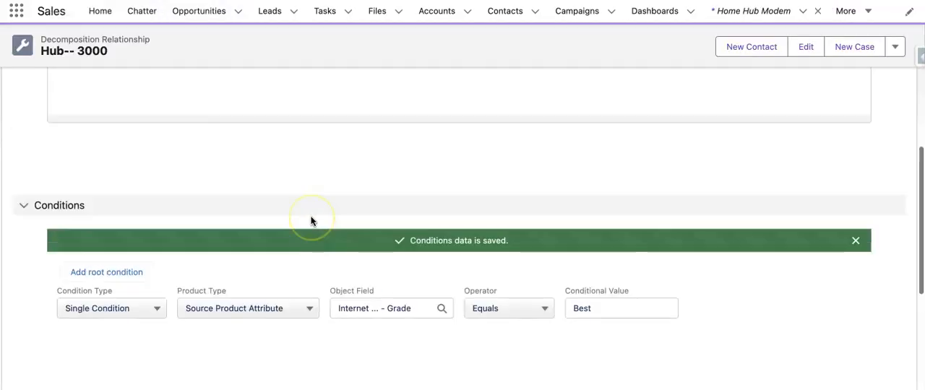